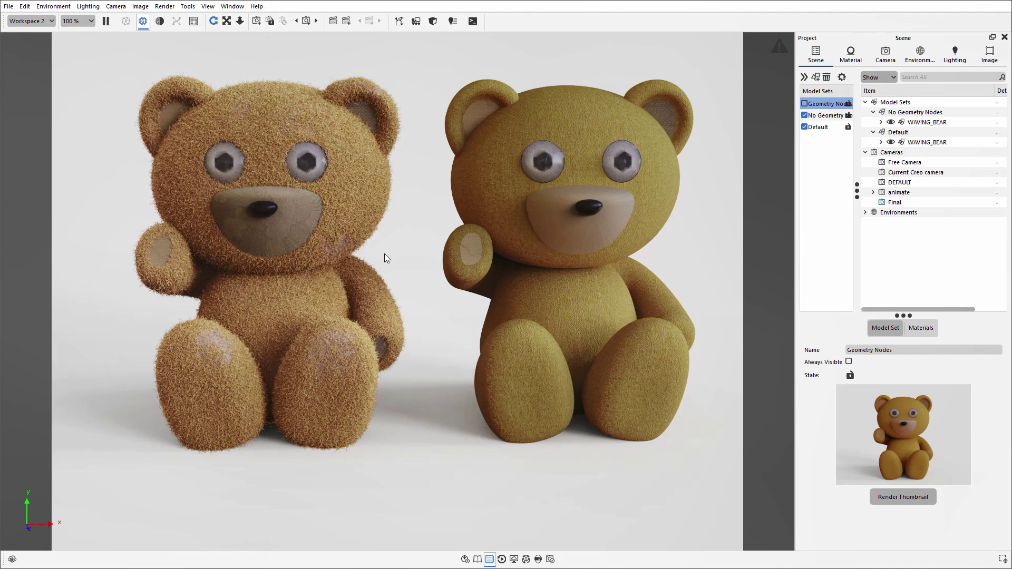
# - Hide the Default set's fuzzy bear, show the Geometry Nodes set, and open the left bear's Demo material
pyautogui.click(804, 127)
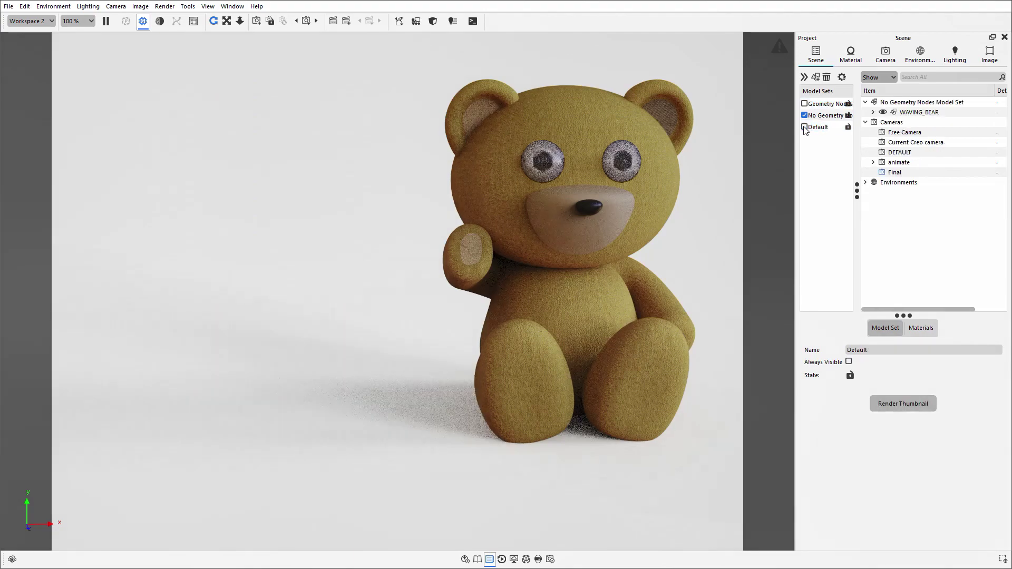
pyautogui.click(805, 104)
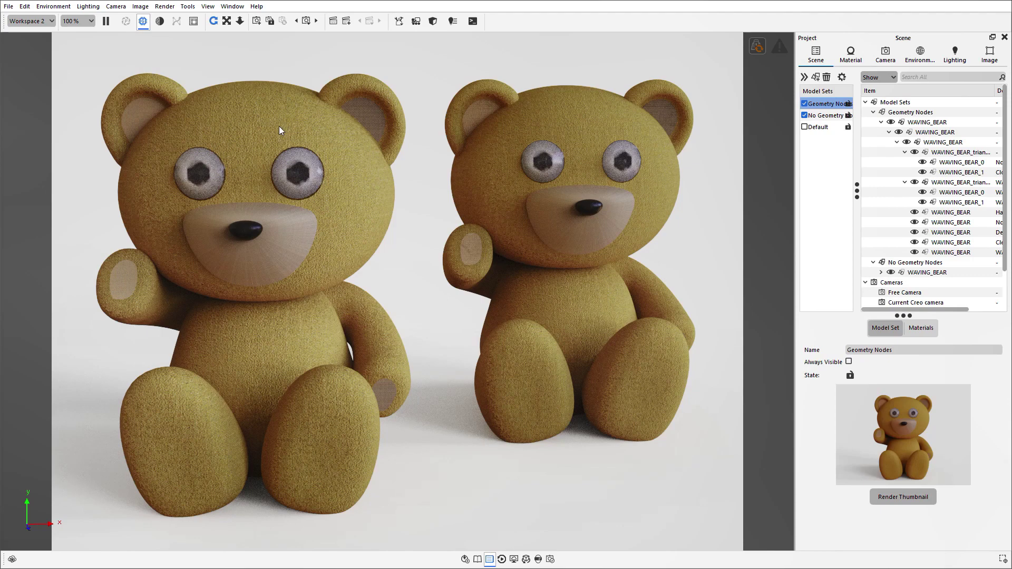
pyautogui.doubleClick(338, 152)
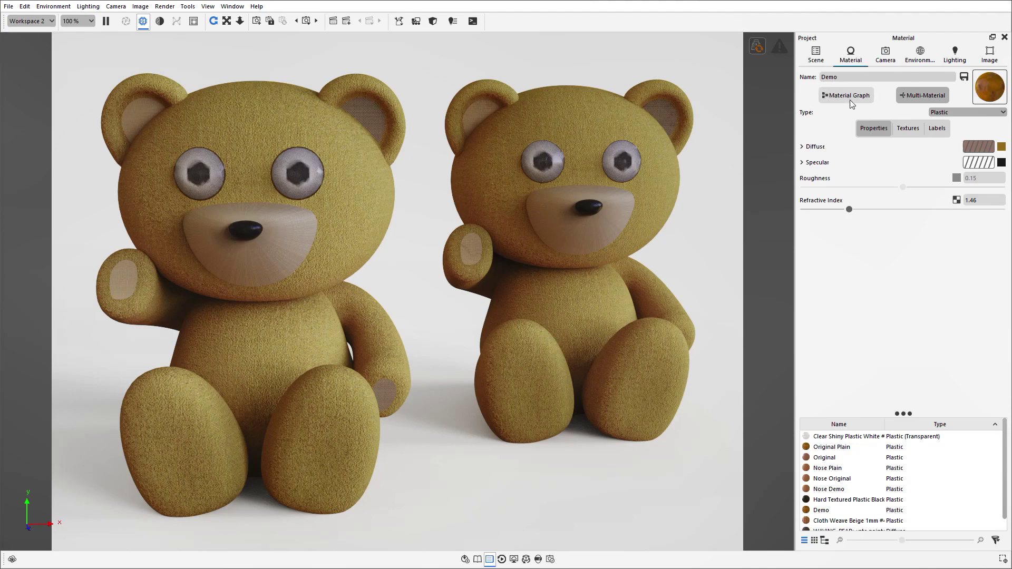
# - Open the Demo material graph and delete its texture map and noise nodes, leaving bare Plastic
pyautogui.click(850, 95)
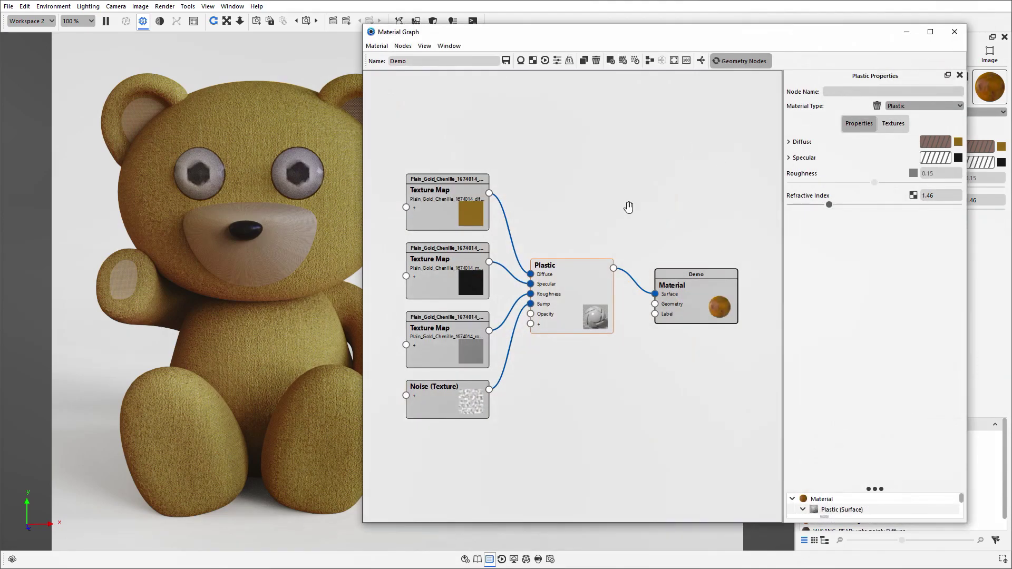
pyautogui.moveTo(609, 32); pyautogui.dragTo(643, 35)
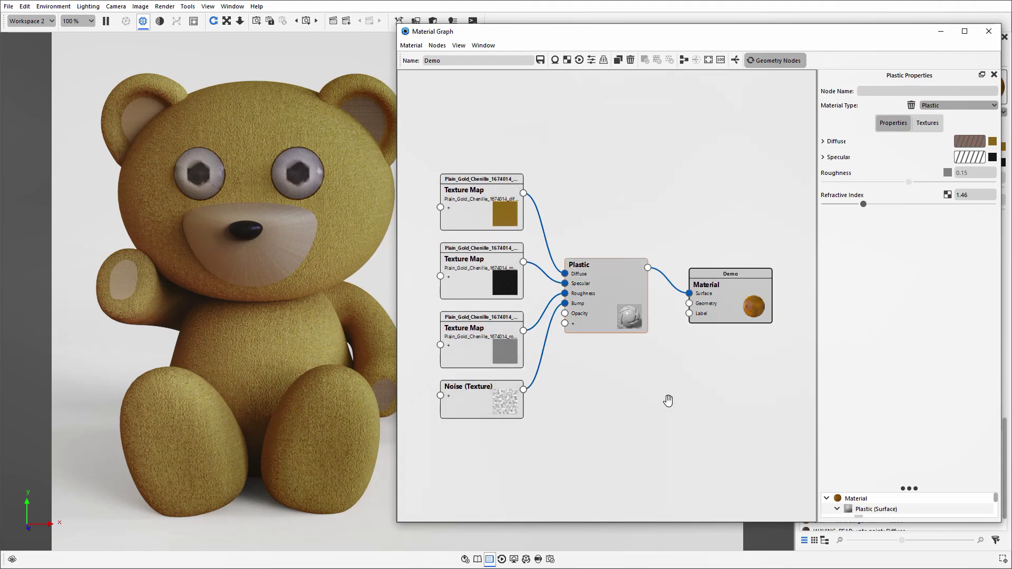
pyautogui.hotkey('ctrl', 'z')
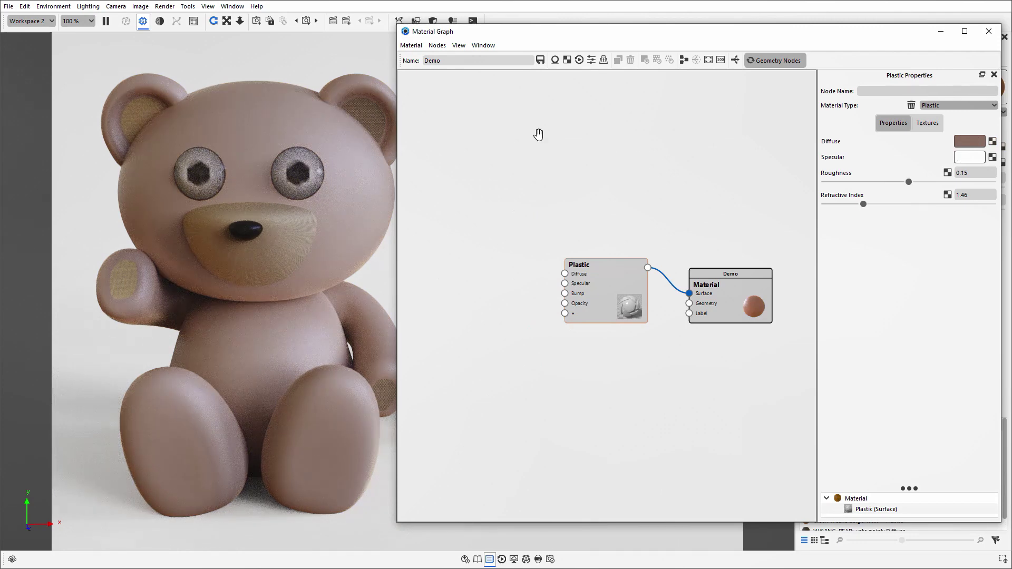
# - Add a Fuzz geometry node below Plastic, wire it to the Material's Geometry input, and select it
pyautogui.rightClick(538, 134)
pyautogui.moveTo(570, 153)
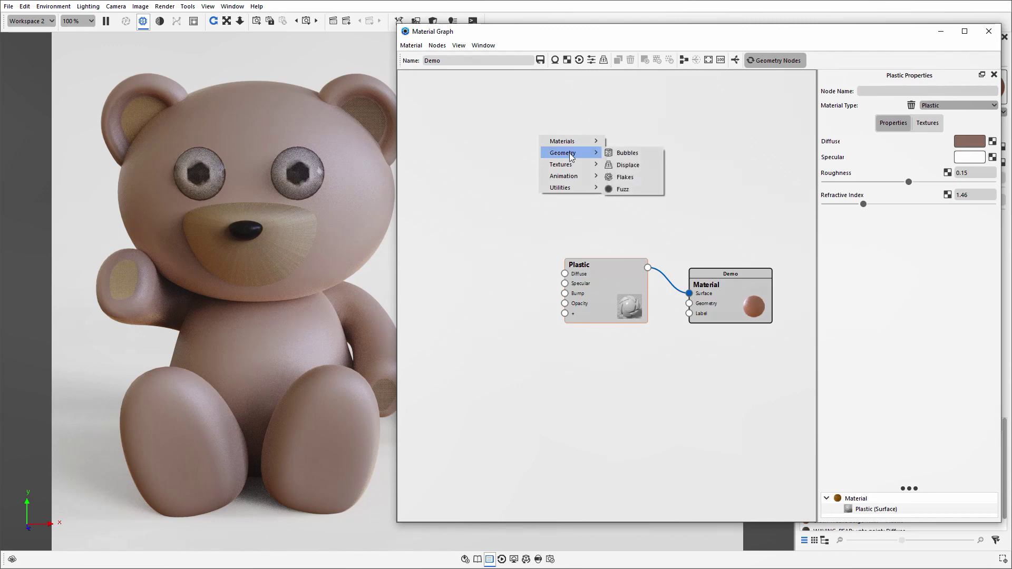
pyautogui.click(631, 191)
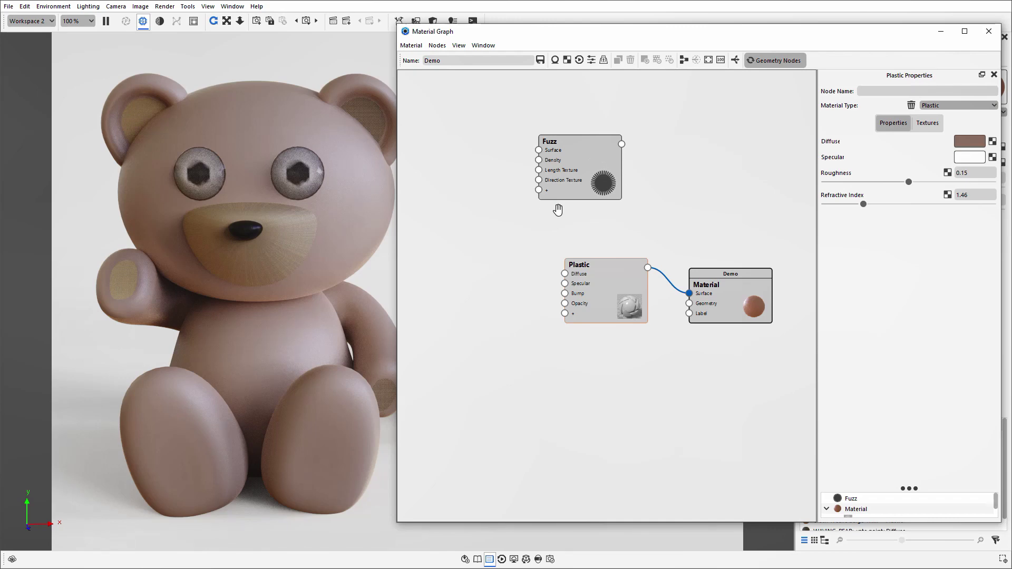
pyautogui.moveTo(564, 194); pyautogui.dragTo(586, 402)
pyautogui.moveTo(643, 352); pyautogui.dragTo(690, 304)
pyautogui.moveTo(615, 373); pyautogui.dragTo(620, 362)
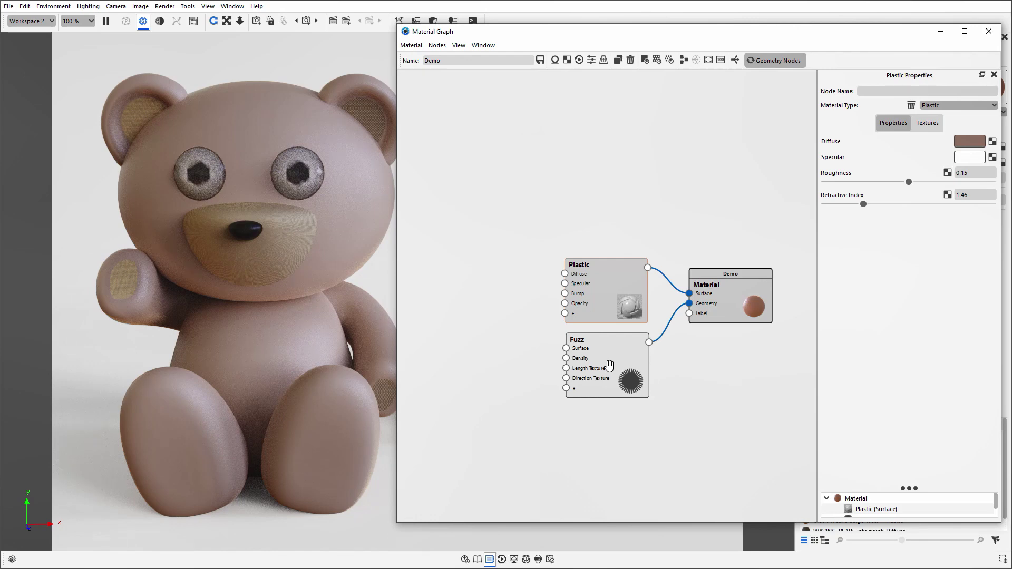
pyautogui.click(610, 365)
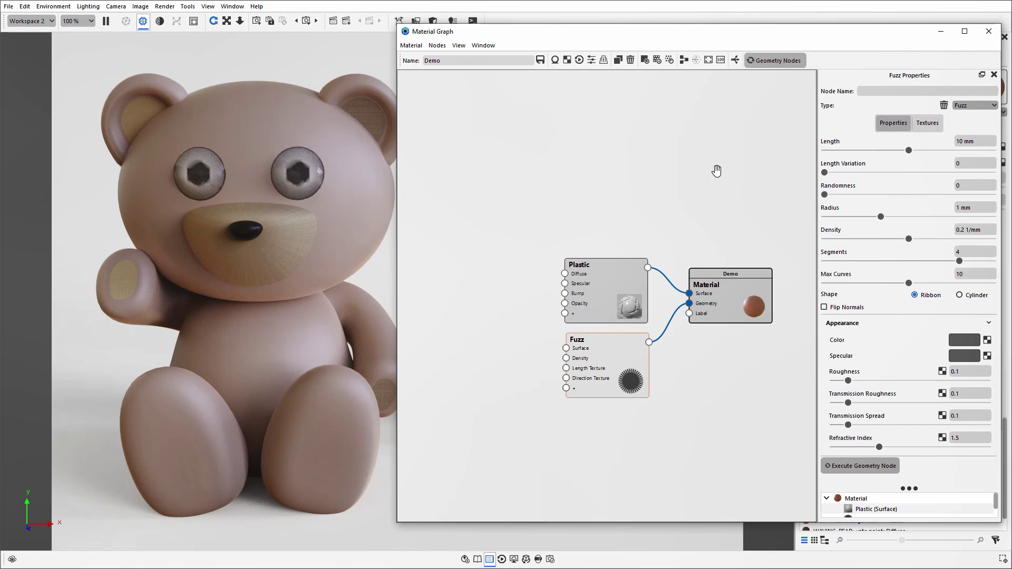
# - Set the fuzz Length to 15 mm and generate the fuzz geometry on the bear
pyautogui.moveTo(976, 141); pyautogui.dragTo(944, 141)
pyautogui.write('15')
pyautogui.press('Return')
pyautogui.click(770, 63)
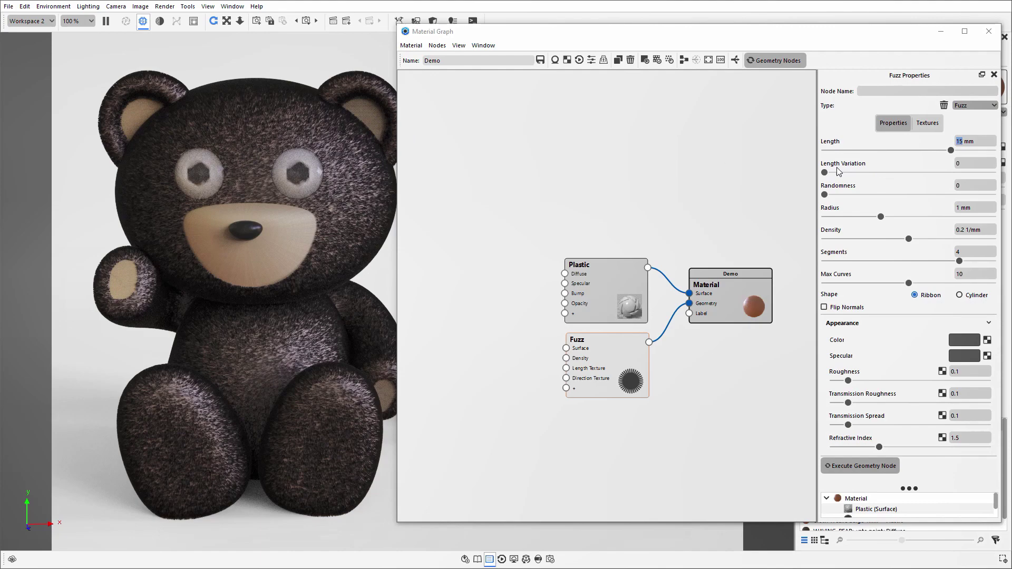
# - Set the fuzz Length Variation and Randomness to 2 each
pyautogui.press('Tab')
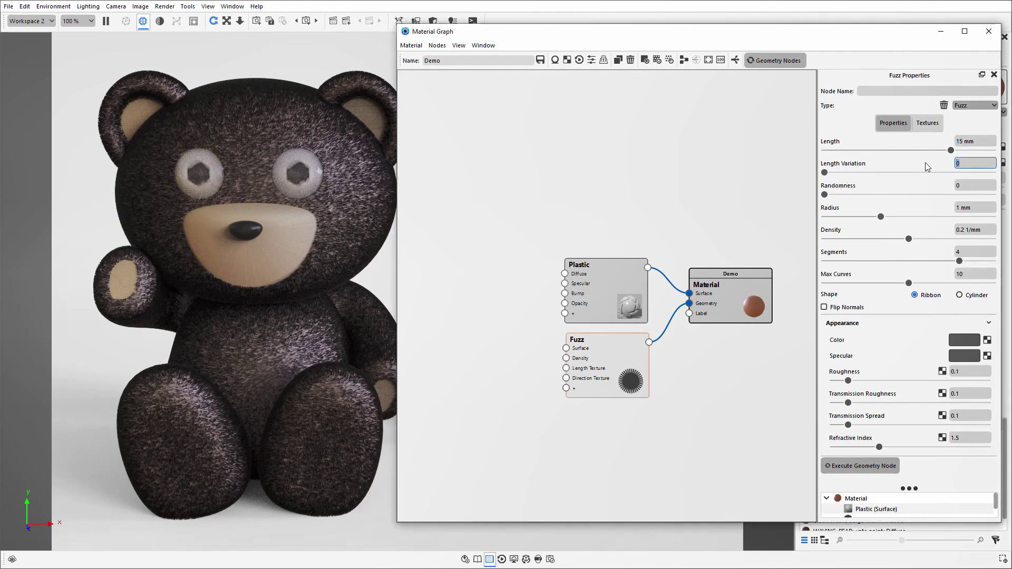
pyautogui.write('2')
pyautogui.press('Tab')
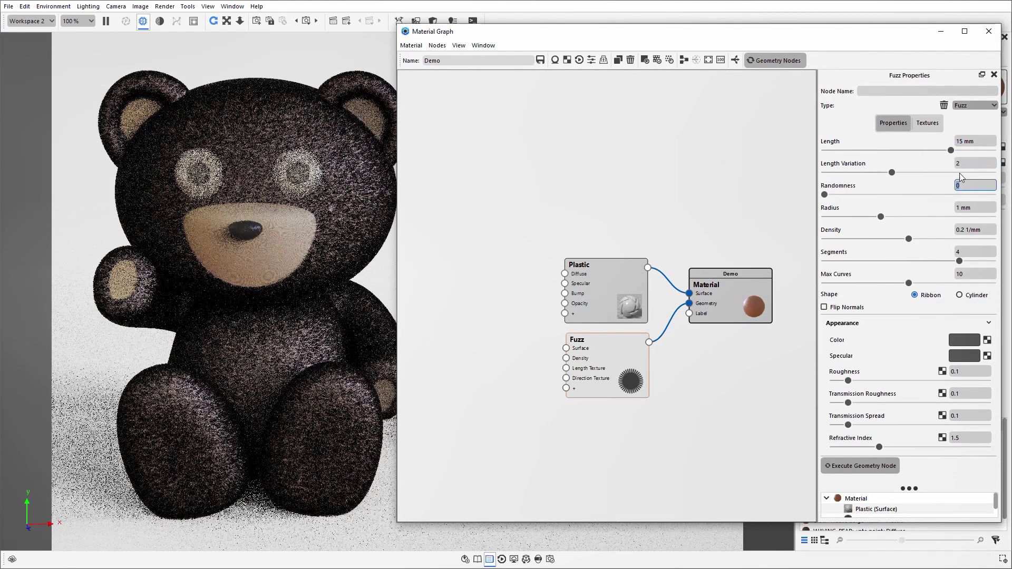
pyautogui.write('2')
pyautogui.click(968, 163)
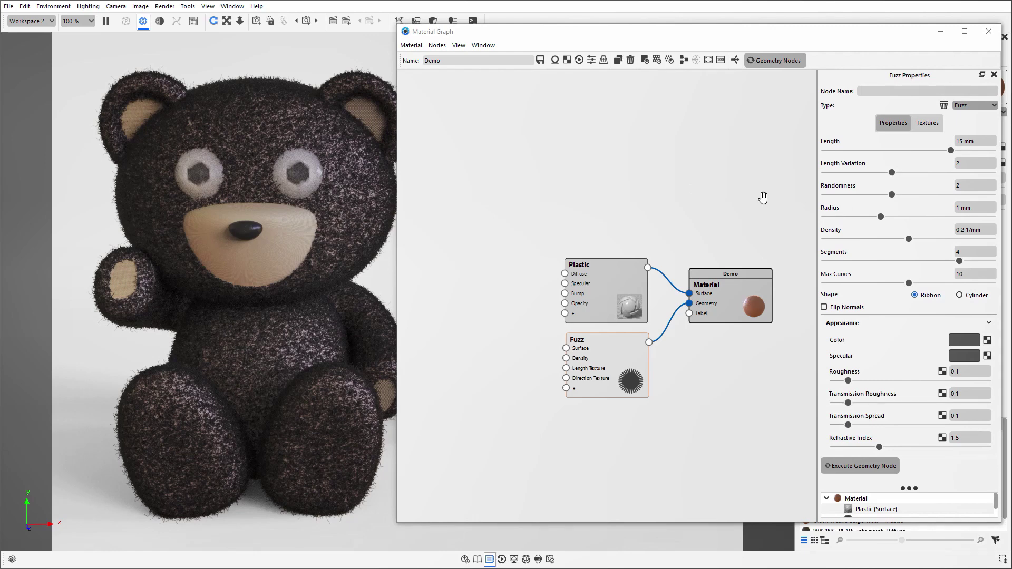
# - Change the fuzz Density to 0.5 1/mm and regenerate the fur
pyautogui.click(962, 230)
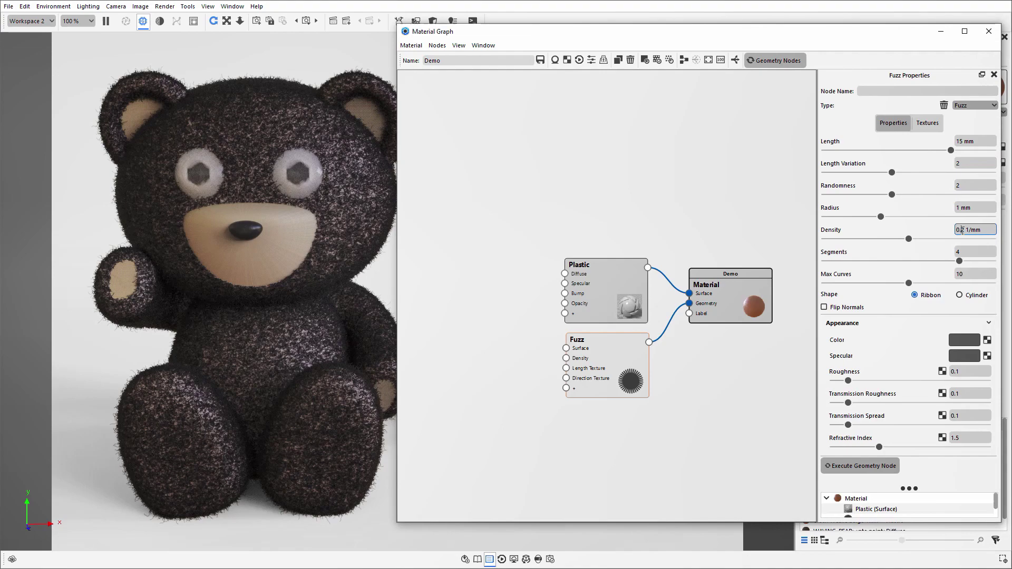
pyautogui.press('BackSpace')
pyautogui.write('5')
pyautogui.press('Return')
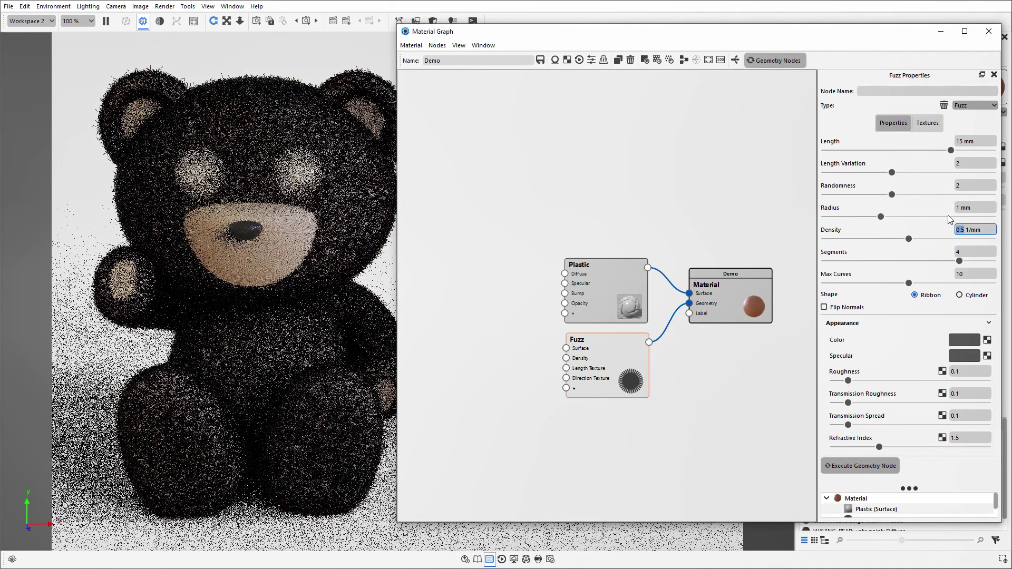
pyautogui.click(788, 66)
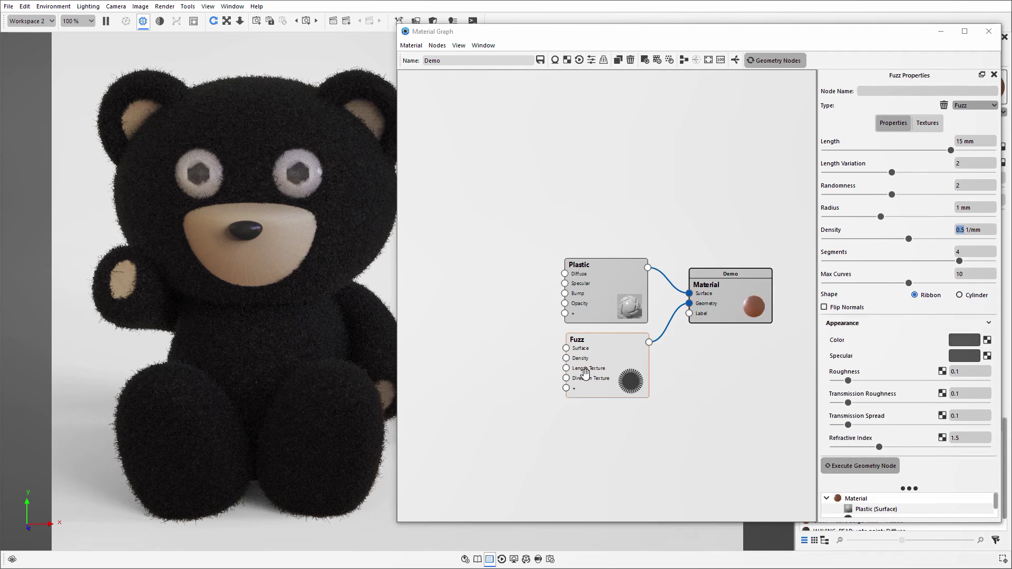
# - Add a second Plastic node left of Fuzz and wire it to the Fuzz Surface input
pyautogui.rightClick(556, 140)
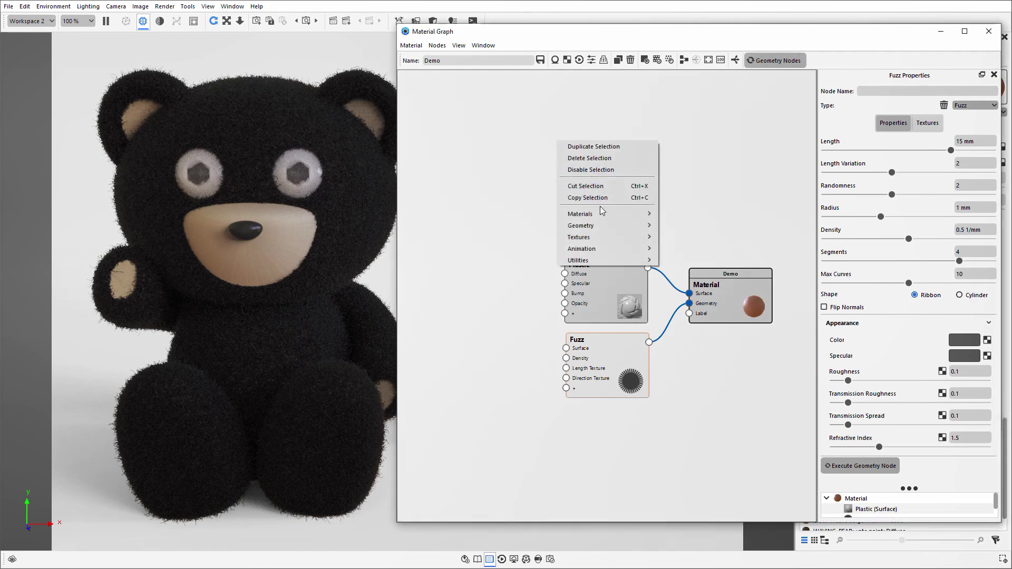
pyautogui.moveTo(601, 212)
pyautogui.click(672, 235)
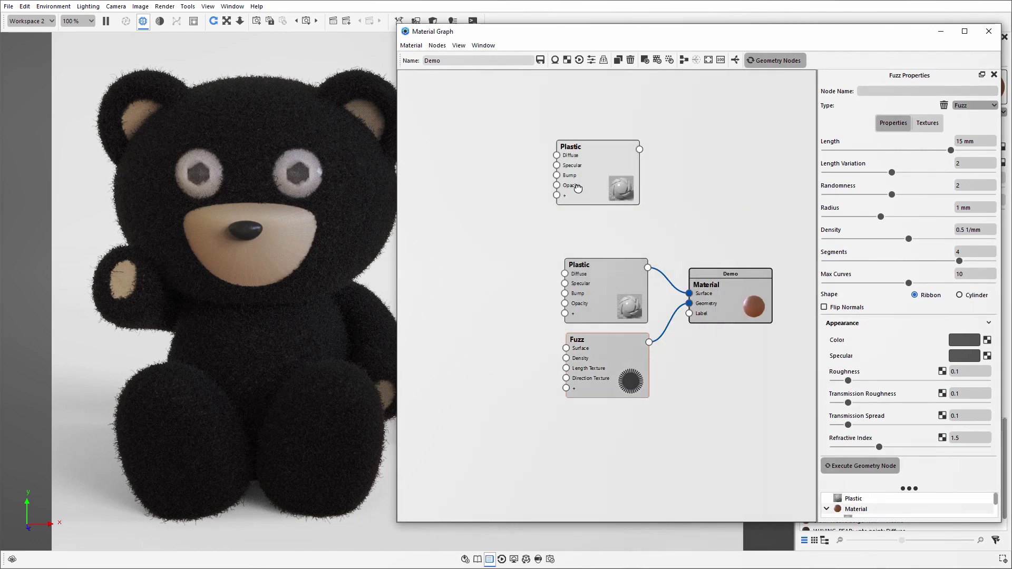
pyautogui.moveTo(575, 148); pyautogui.dragTo(473, 343)
pyautogui.moveTo(537, 345); pyautogui.dragTo(572, 352)
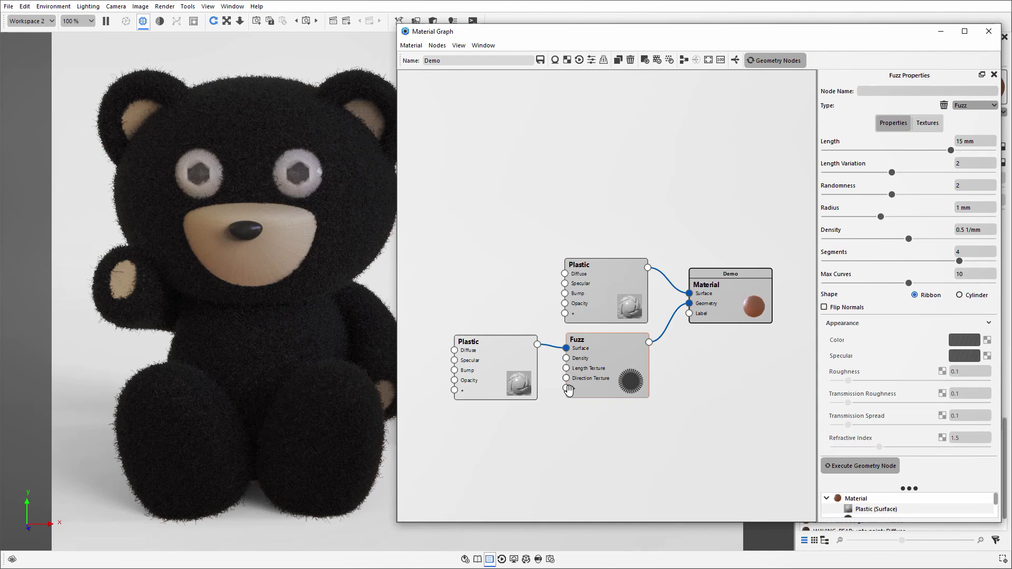
pyautogui.click(505, 362)
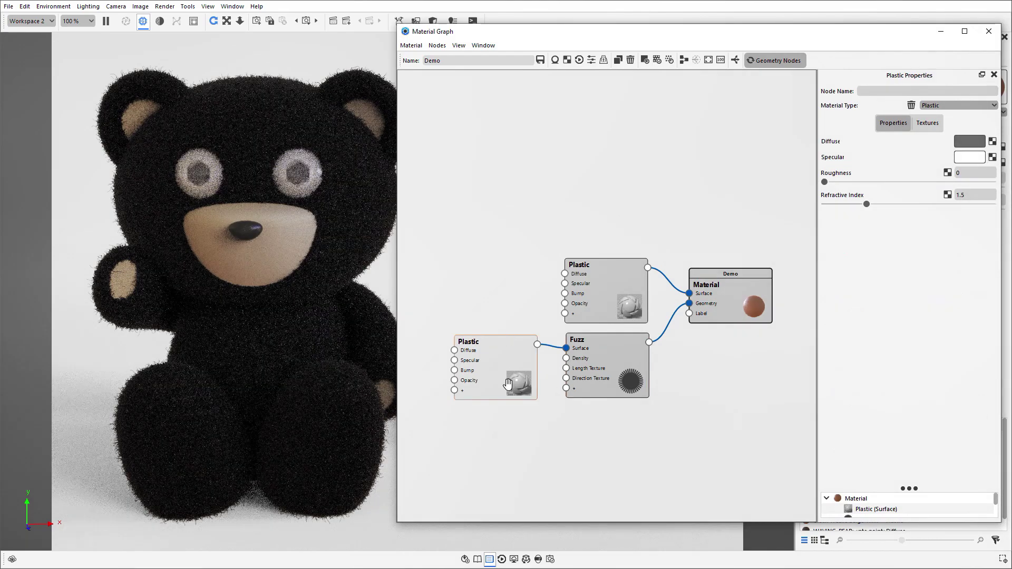
# - Give the new Plastic node an orange Diffuse colour and regenerate the fur
pyautogui.click(967, 143)
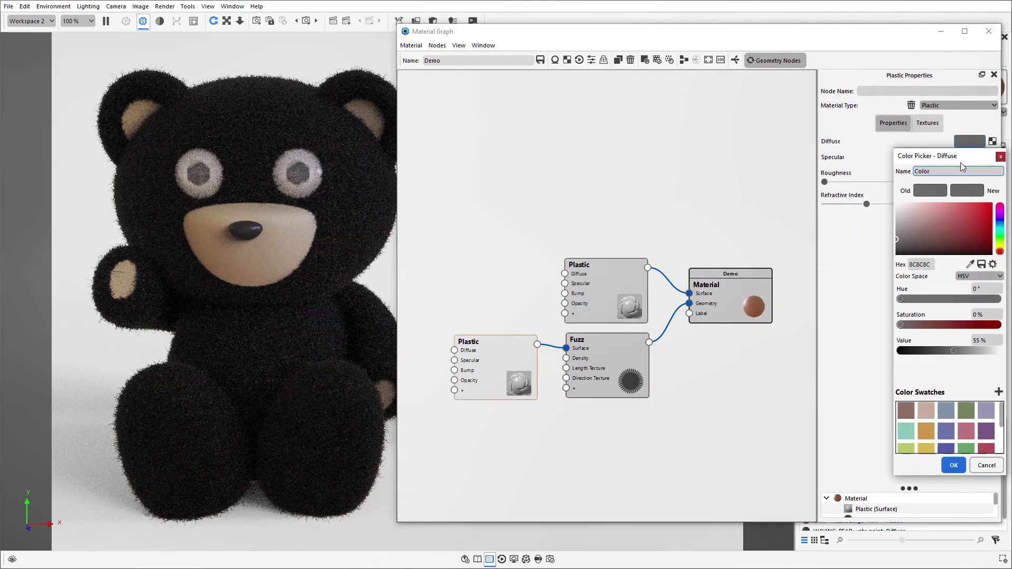
pyautogui.click(928, 437)
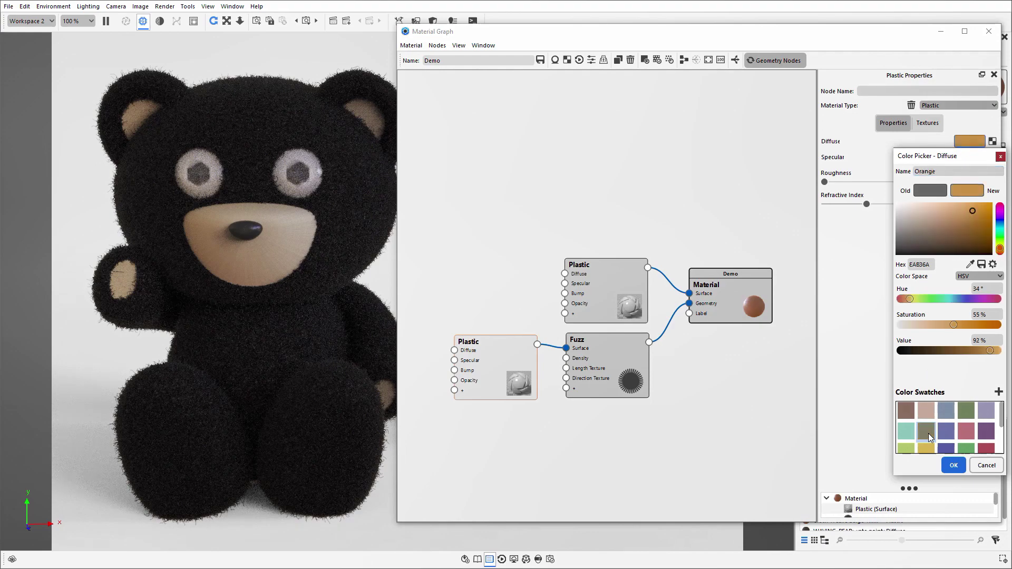
pyautogui.click(953, 466)
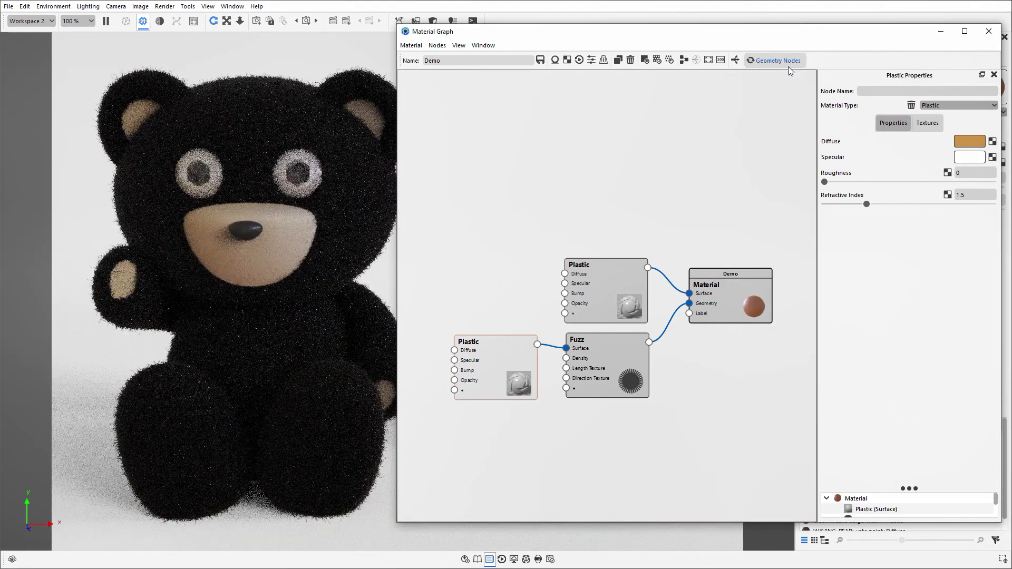
pyautogui.click(787, 64)
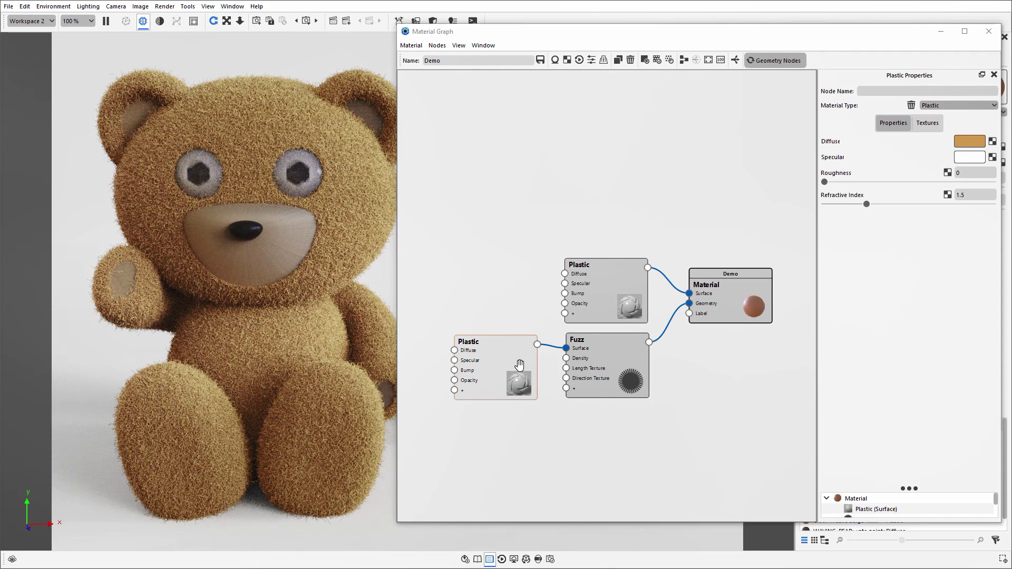
# - Tidy the graph and add a Camouflage texture node wired to the Fuzz Density input
pyautogui.moveTo(633, 37); pyautogui.dragTo(640, 31)
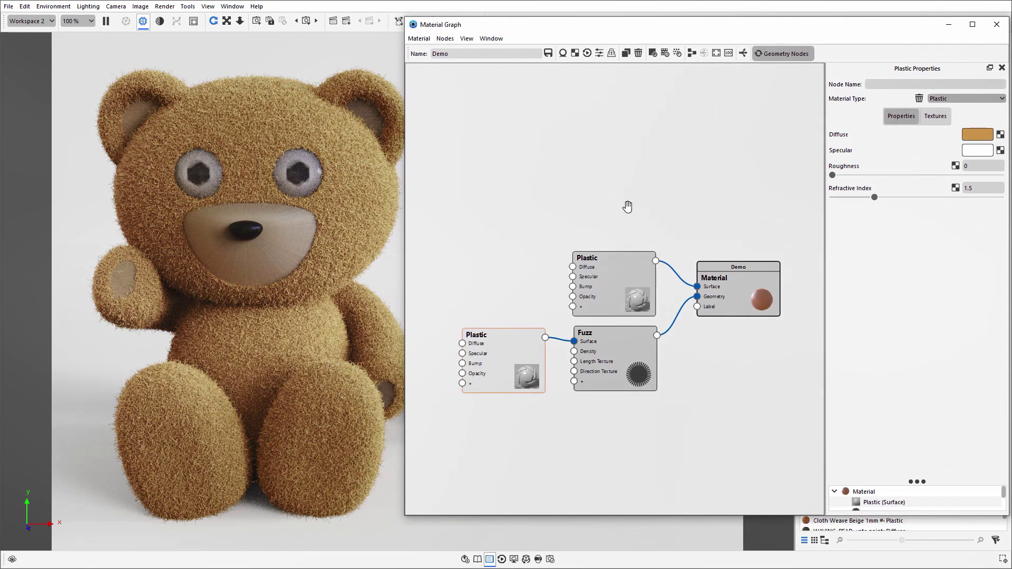
pyautogui.moveTo(514, 364); pyautogui.dragTo(512, 293)
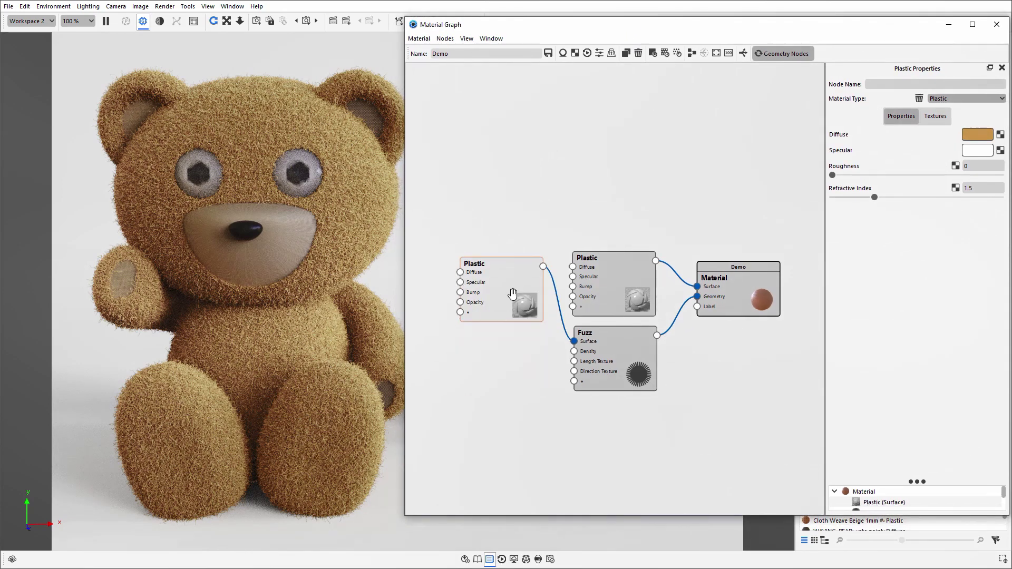
pyautogui.rightClick(537, 158)
pyautogui.moveTo(577, 254)
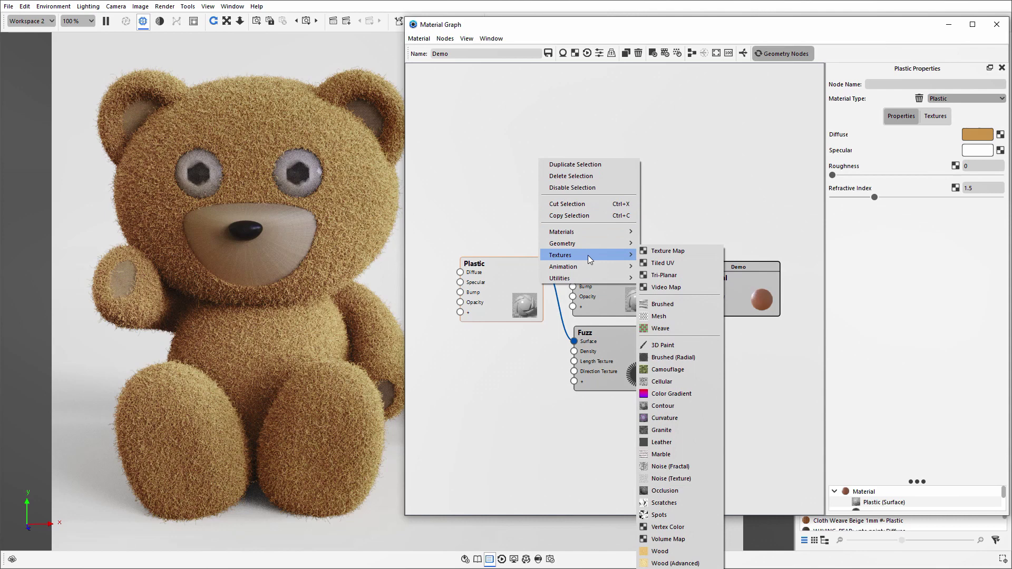
pyautogui.click(679, 372)
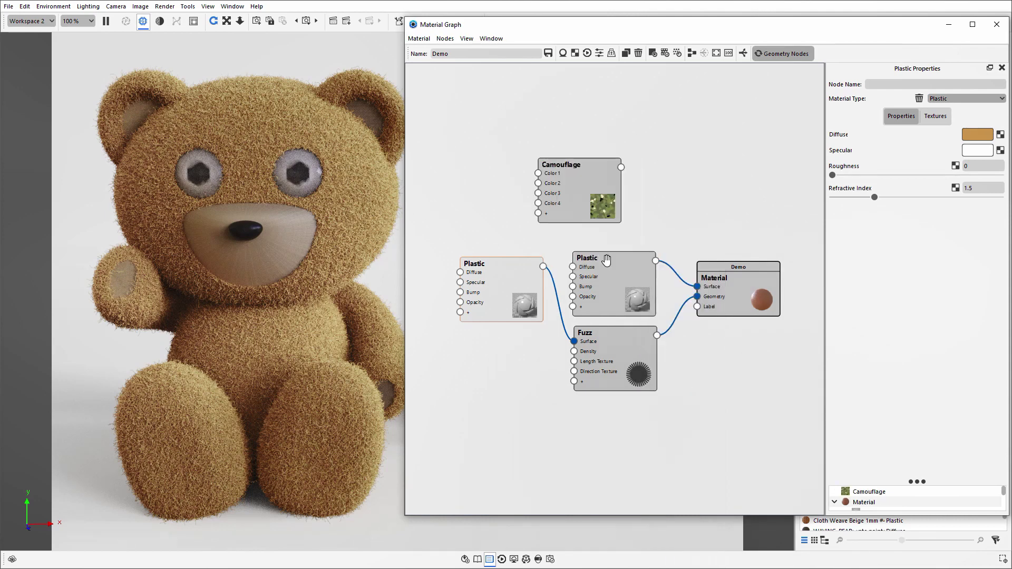
pyautogui.moveTo(589, 210); pyautogui.dragTo(504, 405)
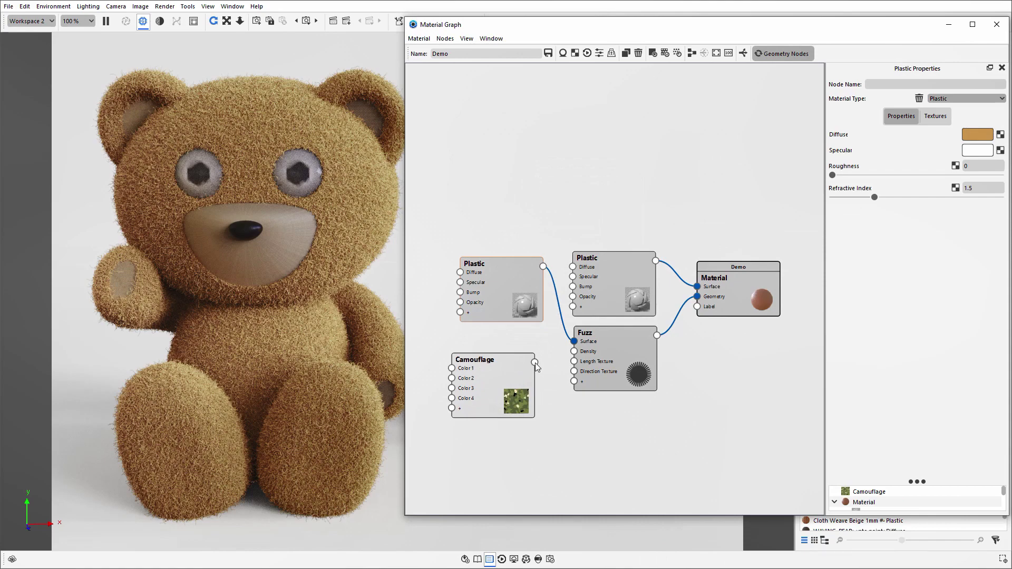
pyautogui.moveTo(535, 363); pyautogui.dragTo(575, 352)
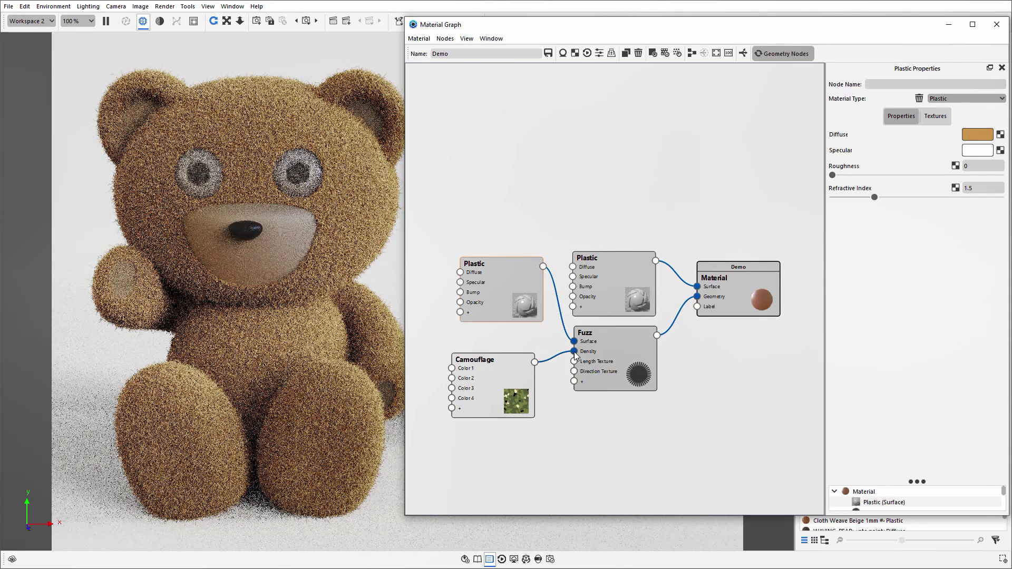
# - Select the Camouflage node and preview its texture on its own
pyautogui.moveTo(490, 383); pyautogui.dragTo(506, 374)
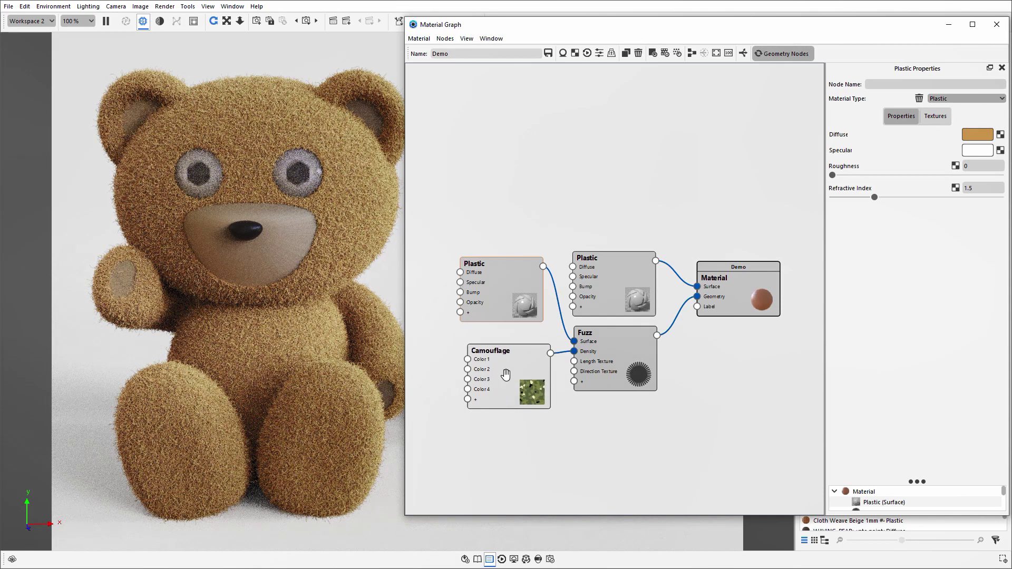
pyautogui.click(506, 374)
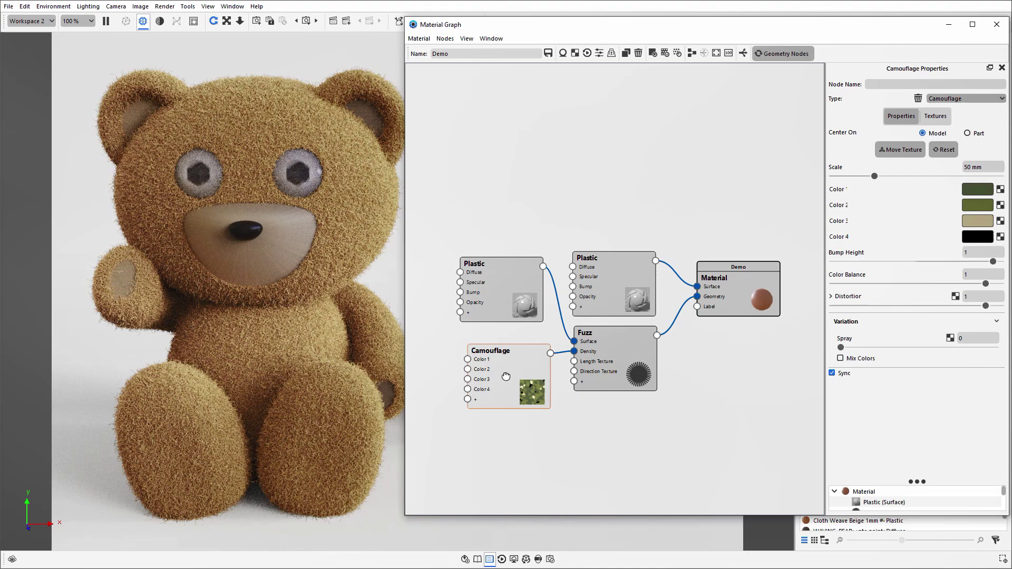
pyautogui.press('c')
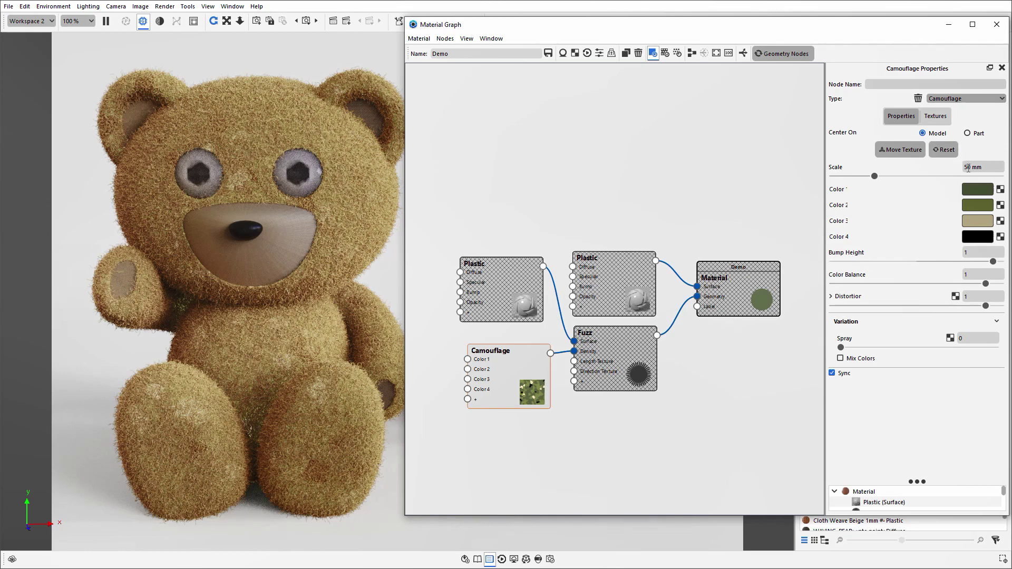
# - Set the Camouflage scale to 150 mm and Color 1 to light grey (CMYK 12% black)
pyautogui.click(965, 168)
pyautogui.press('Return')
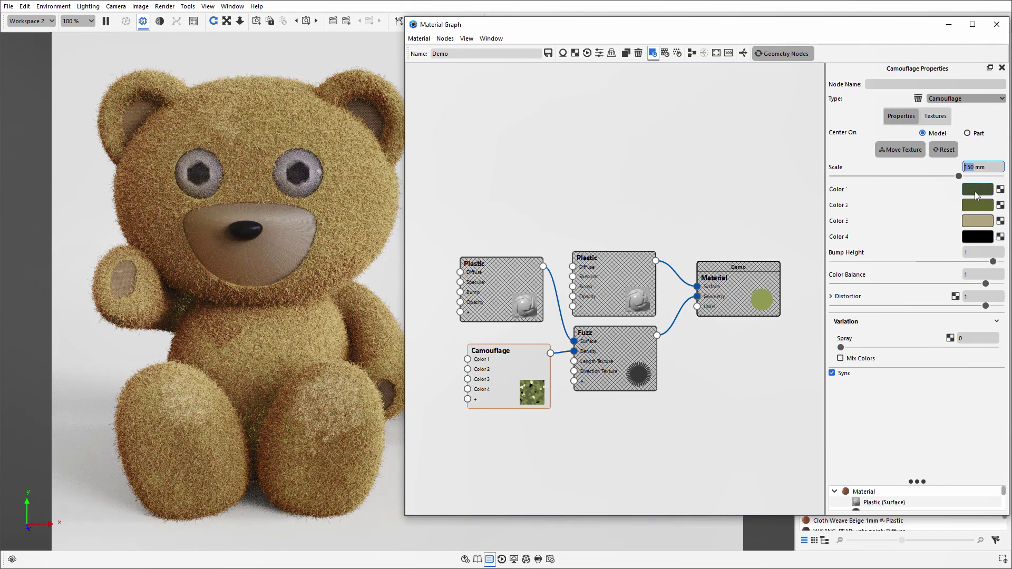
pyautogui.click(977, 193)
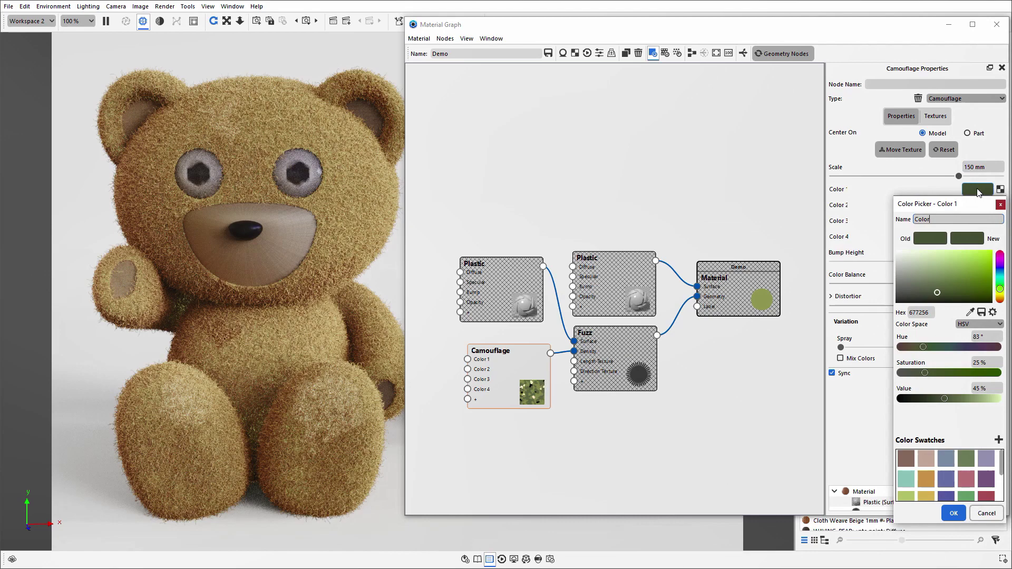
pyautogui.moveTo(926, 297); pyautogui.dragTo(926, 305)
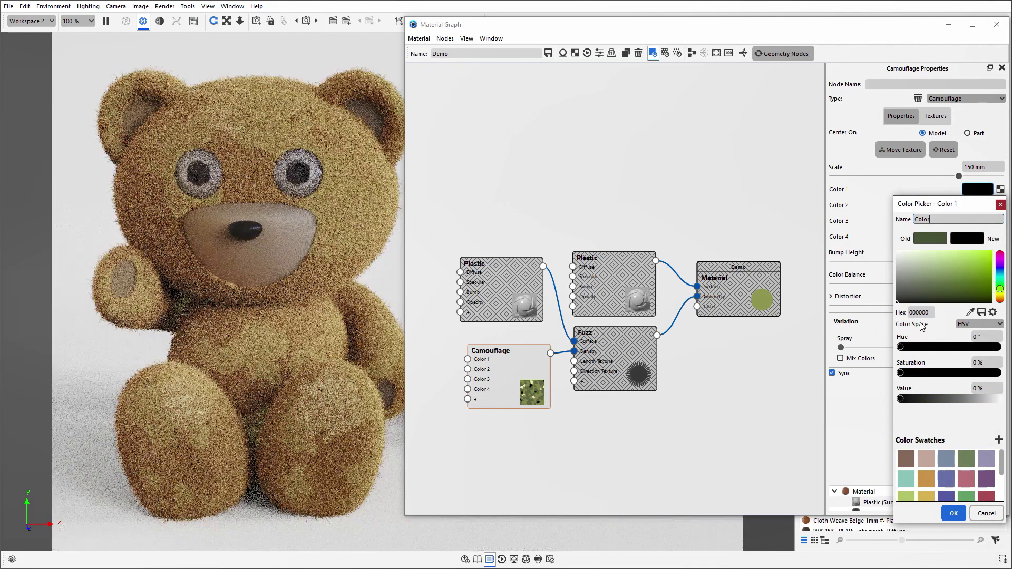
pyautogui.moveTo(955, 200); pyautogui.dragTo(885, 166)
pyautogui.click(897, 290)
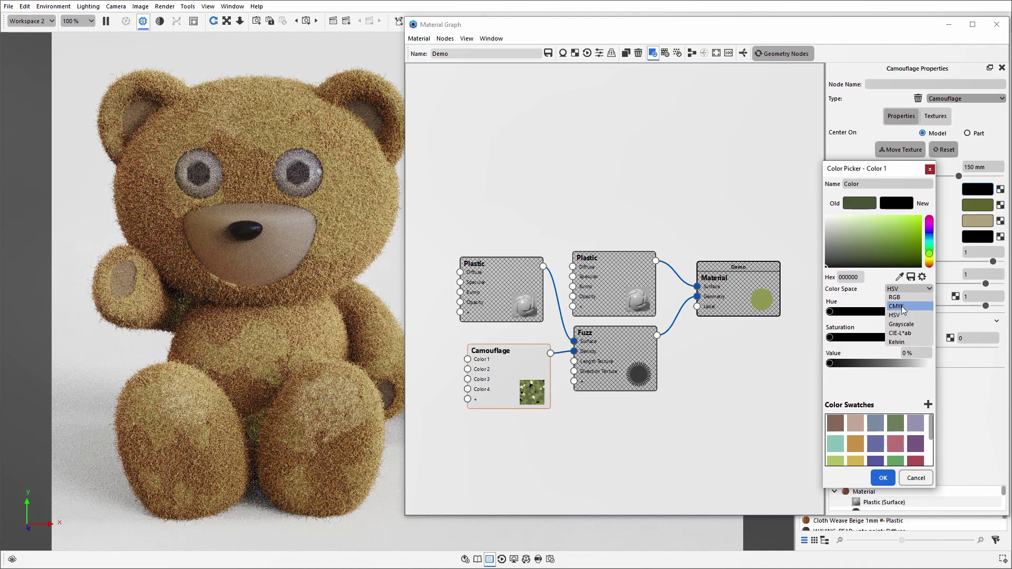
pyautogui.click(896, 306)
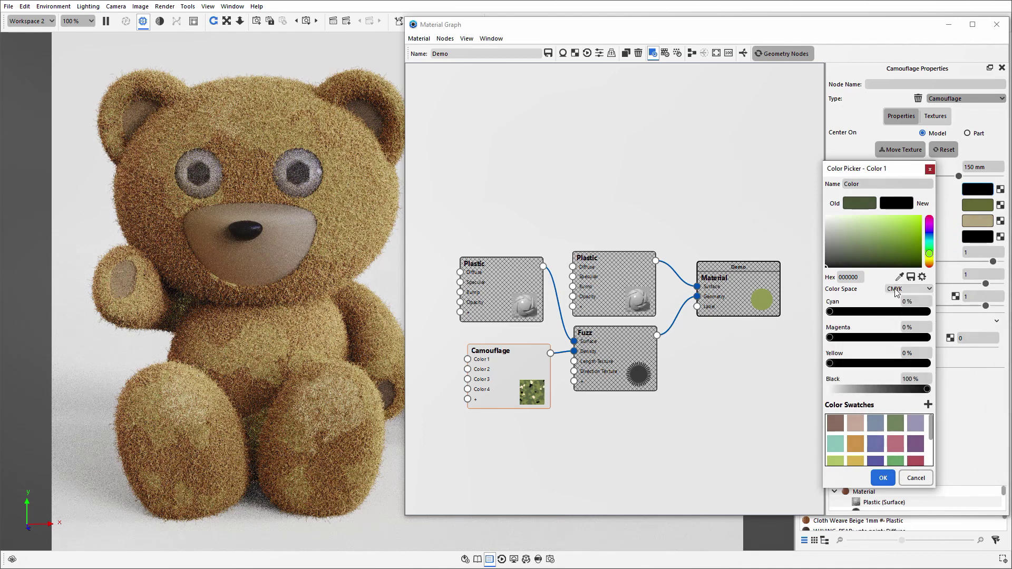
pyautogui.click(919, 378)
pyautogui.write('12')
pyautogui.press('Return')
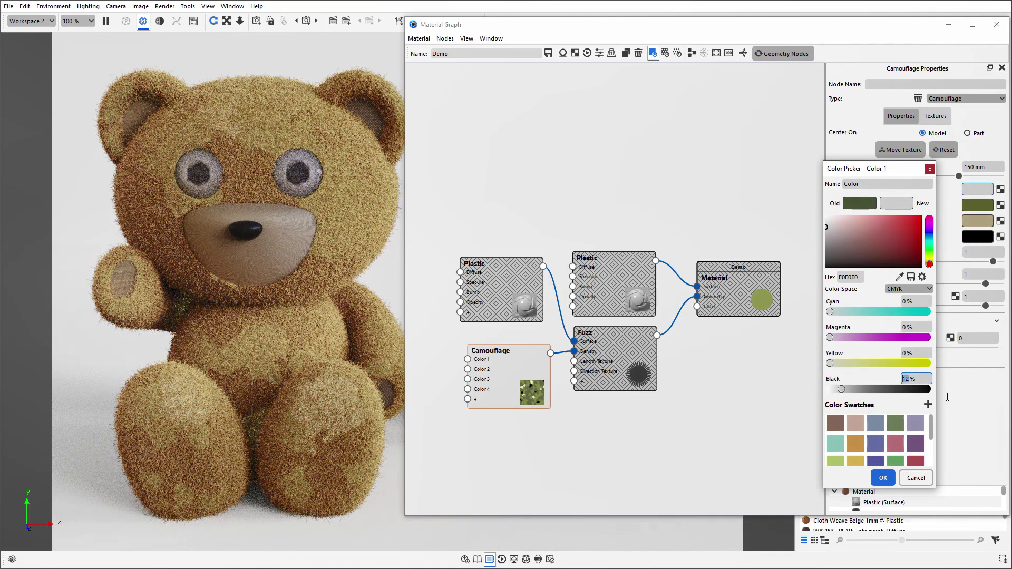
pyautogui.click(883, 477)
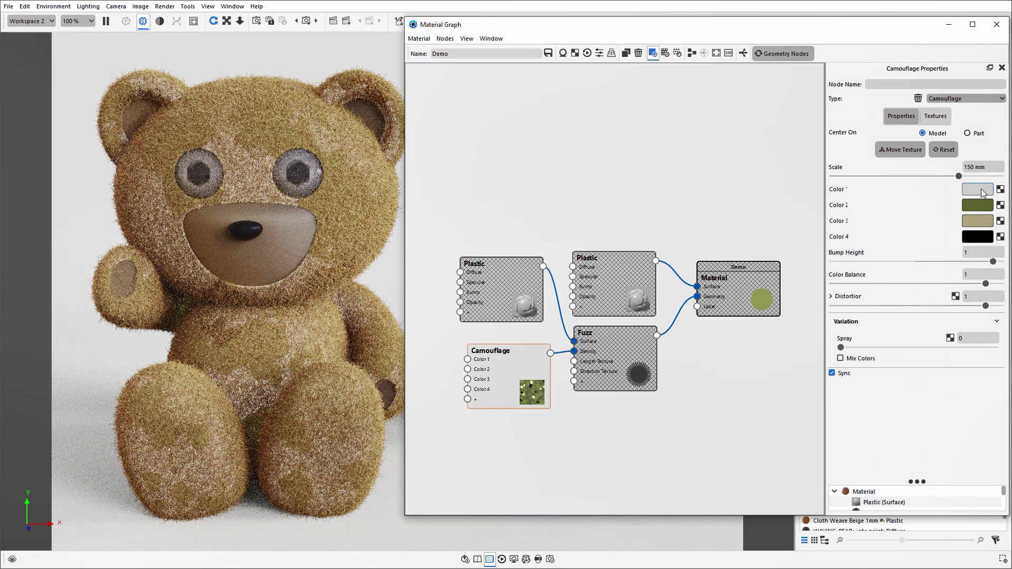
# - Make Camouflage Color 2 white with 0% black
pyautogui.click(979, 206)
pyautogui.click(985, 430)
pyautogui.write('100')
pyautogui.press('Return')
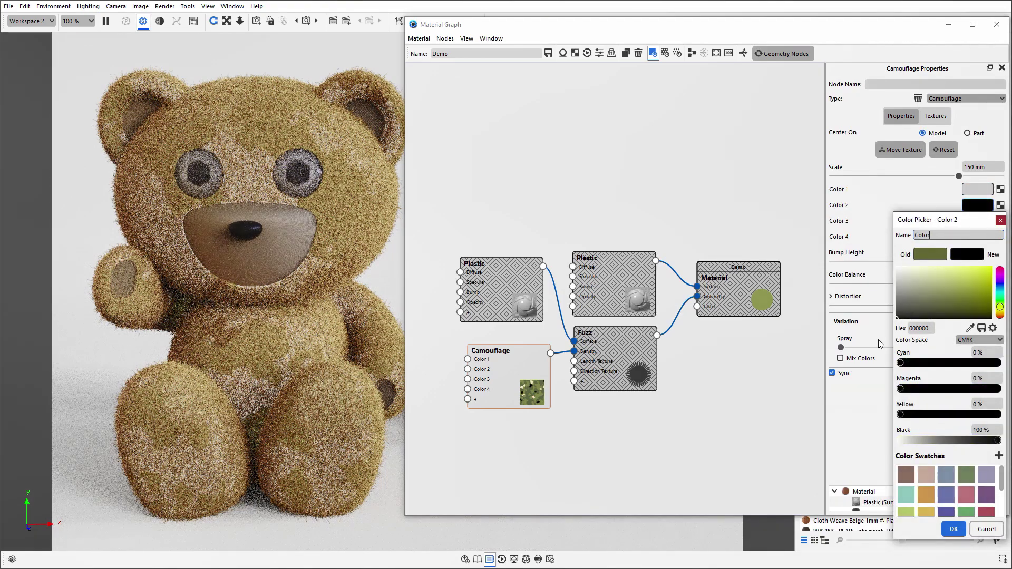
pyautogui.click(989, 430)
pyautogui.write('0')
pyautogui.press('Return')
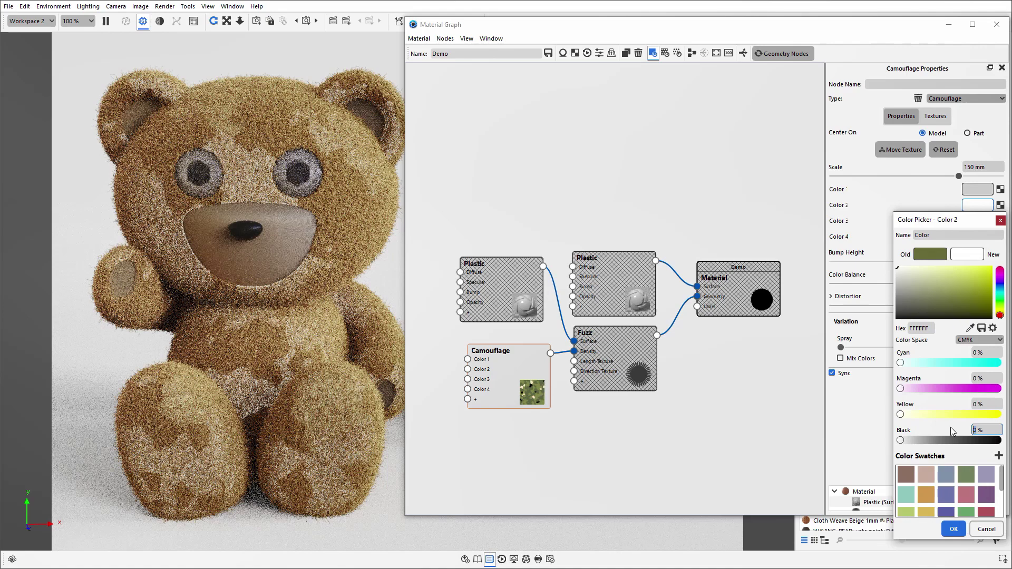
pyautogui.click(953, 529)
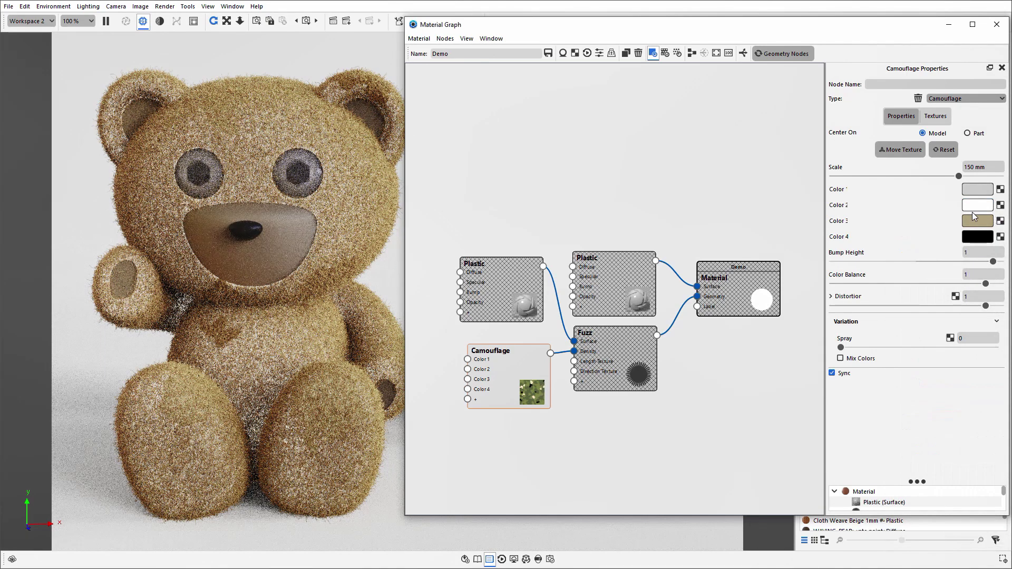
# - Make Camouflage Color 3 mid grey with 46% black
pyautogui.click(969, 221)
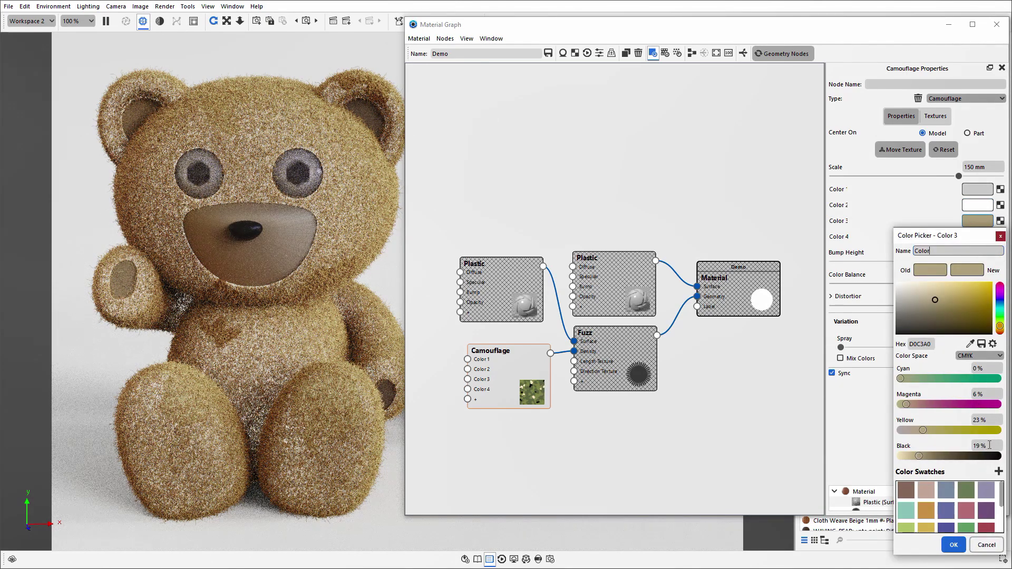
pyautogui.moveTo(968, 327); pyautogui.dragTo(897, 334)
pyautogui.click(967, 447)
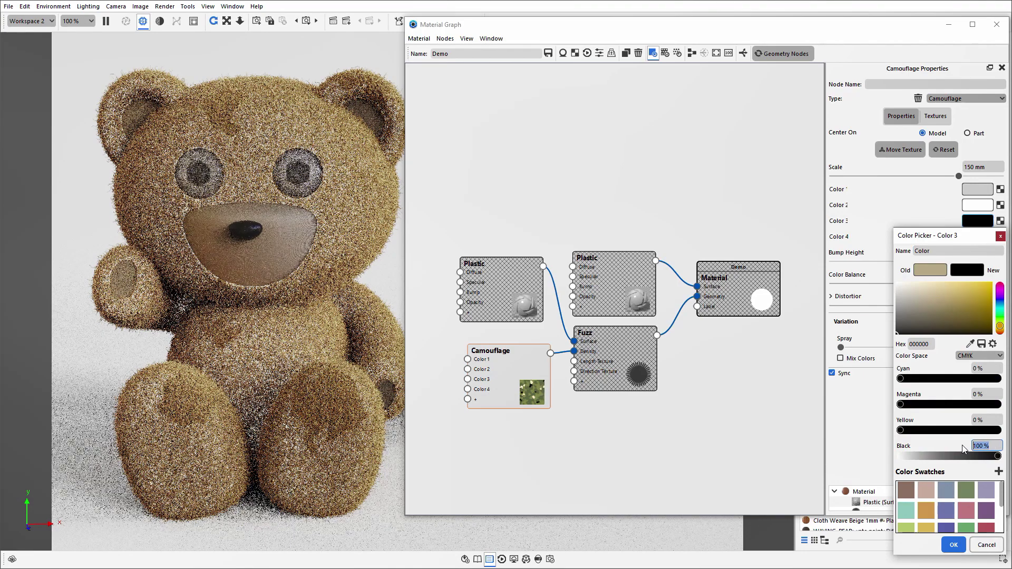
pyautogui.write('46')
pyautogui.press('Return')
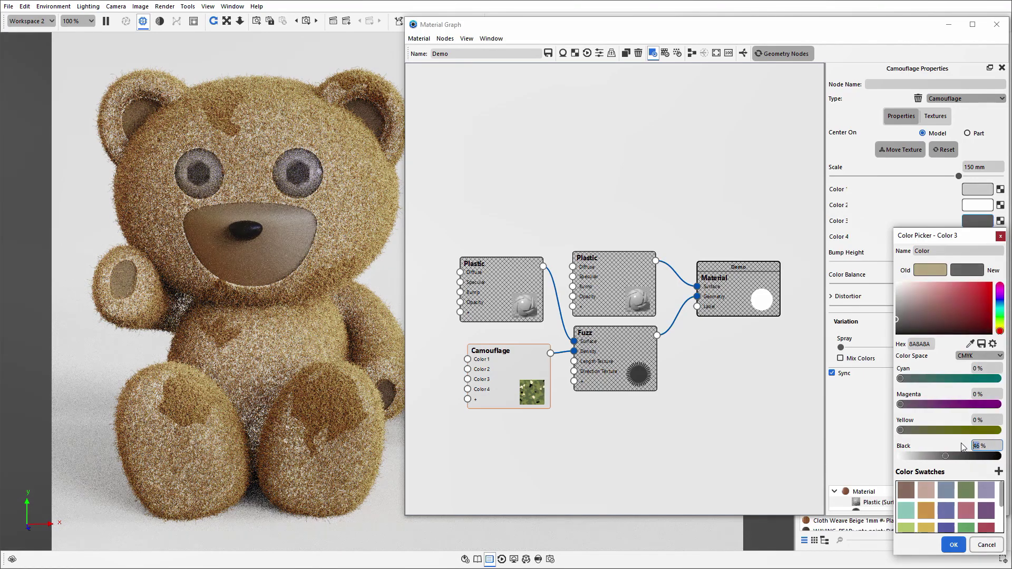
pyautogui.click(952, 546)
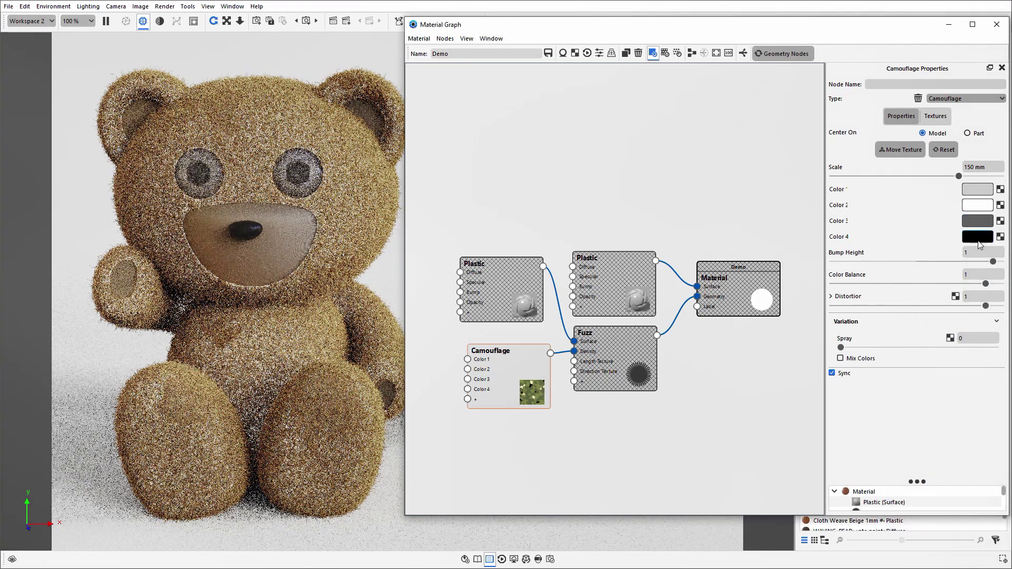
# - Make Camouflage Color 4 dark grey with 79% black
pyautogui.click(978, 237)
pyautogui.doubleClick(991, 434)
pyautogui.write('79')
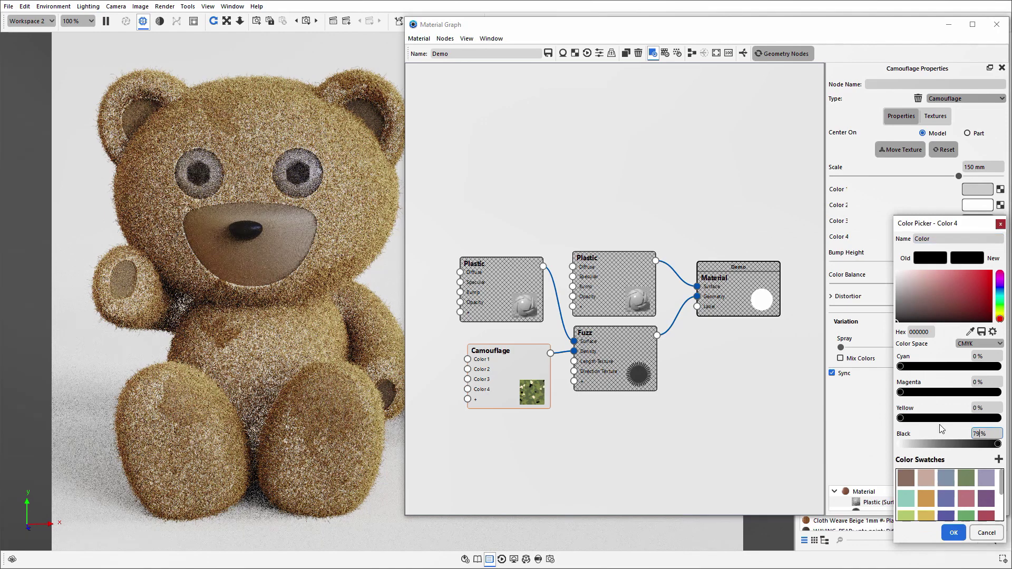
pyautogui.press('Return')
pyautogui.click(953, 532)
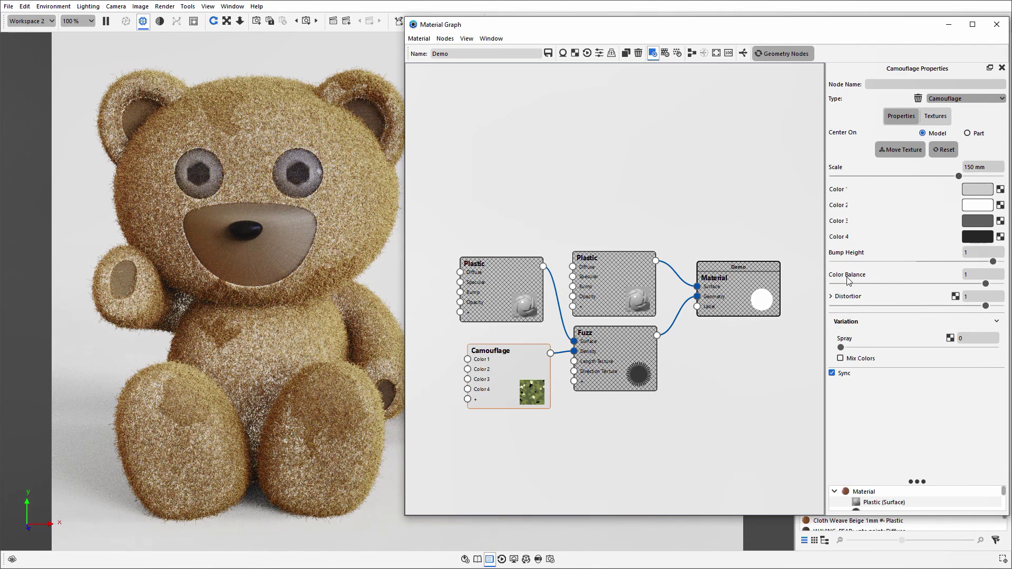
# - Set the Camouflage Color Balance to 1.75, enable Mix Colors, and set Spray to 1
pyautogui.click(973, 274)
pyautogui.write('.75')
pyautogui.press('Return')
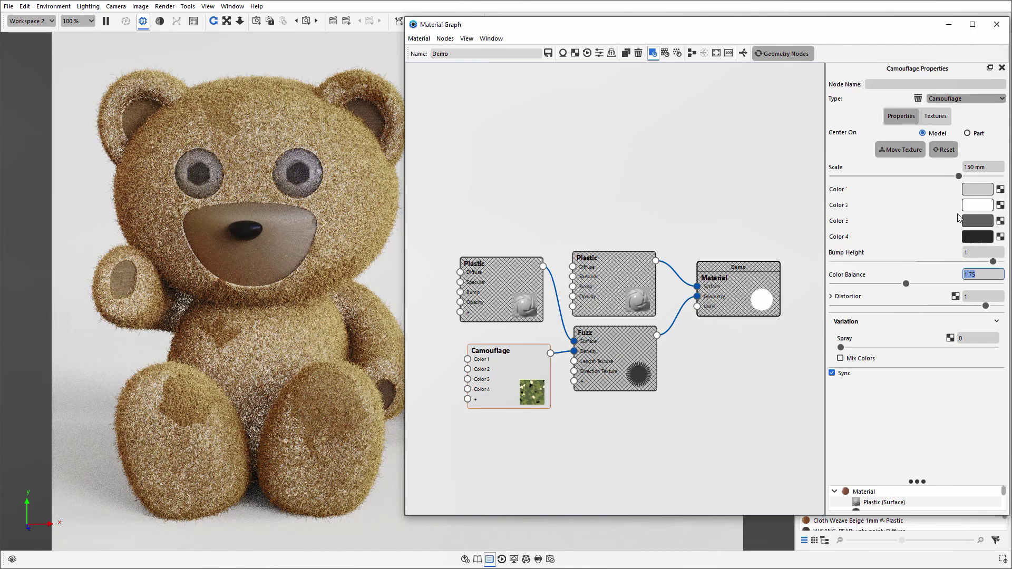
pyautogui.click(840, 358)
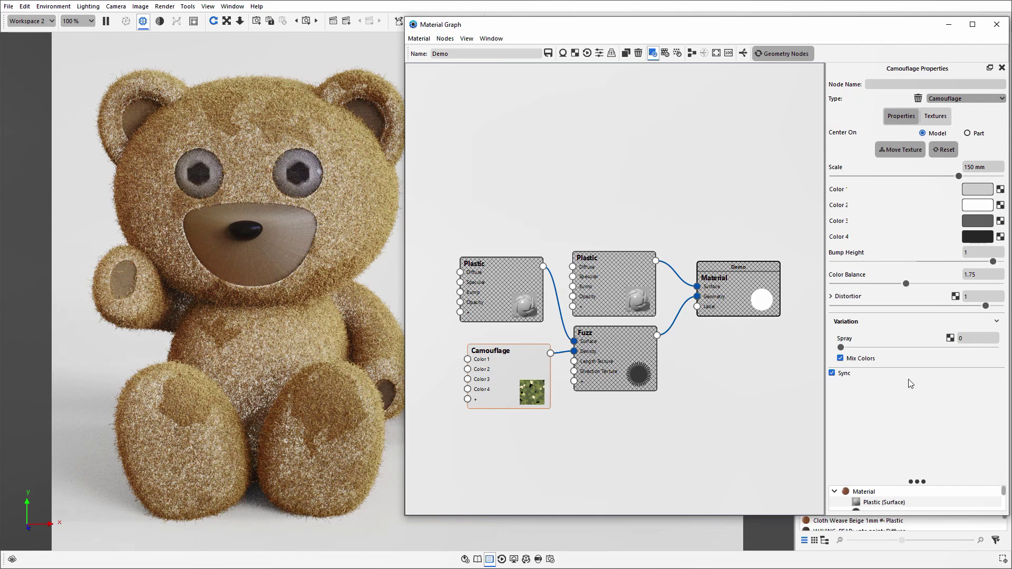
pyautogui.doubleClick(960, 337)
pyautogui.write('1')
pyautogui.press('Return')
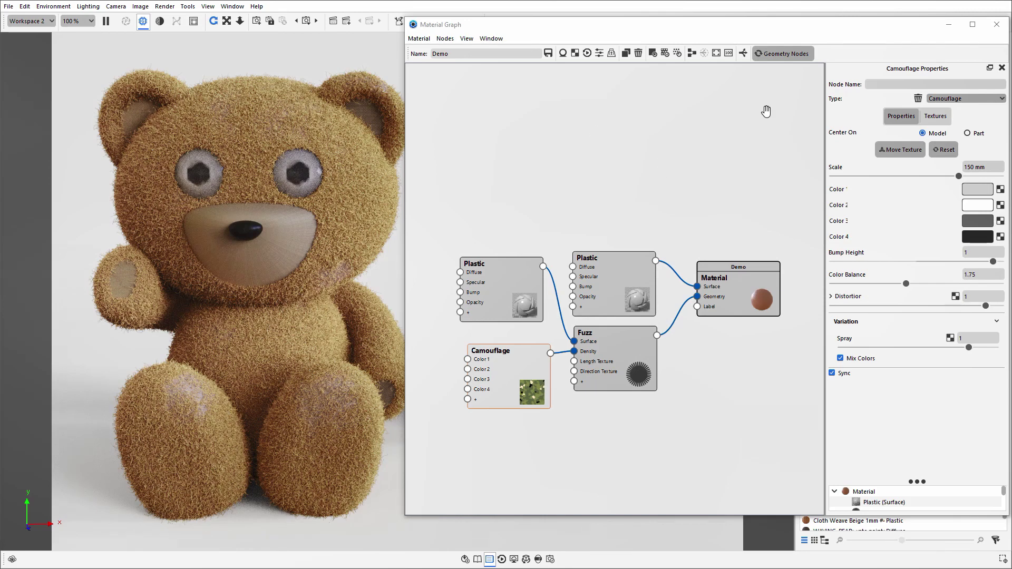
# - Close the Material Graph, zoom onto the bear's muzzle, and load its Nose Demo material
pyautogui.click(996, 29)
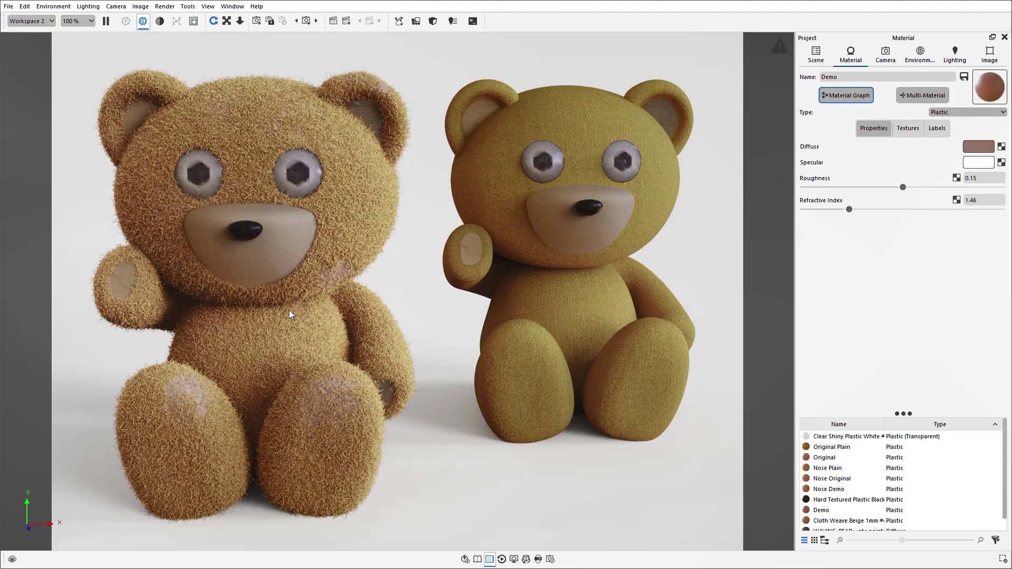
pyautogui.moveTo(333, 305); pyautogui.dragTo(317, 227)
pyautogui.moveTo(492, 221); pyautogui.dragTo(359, 245)
pyautogui.scroll(5, 384, 241)
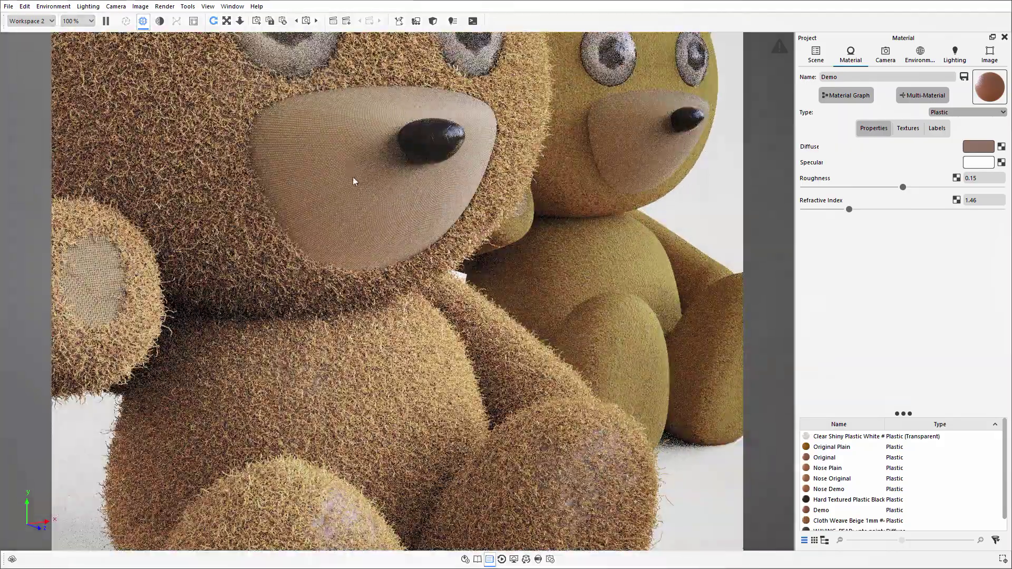
pyautogui.doubleClick(353, 178)
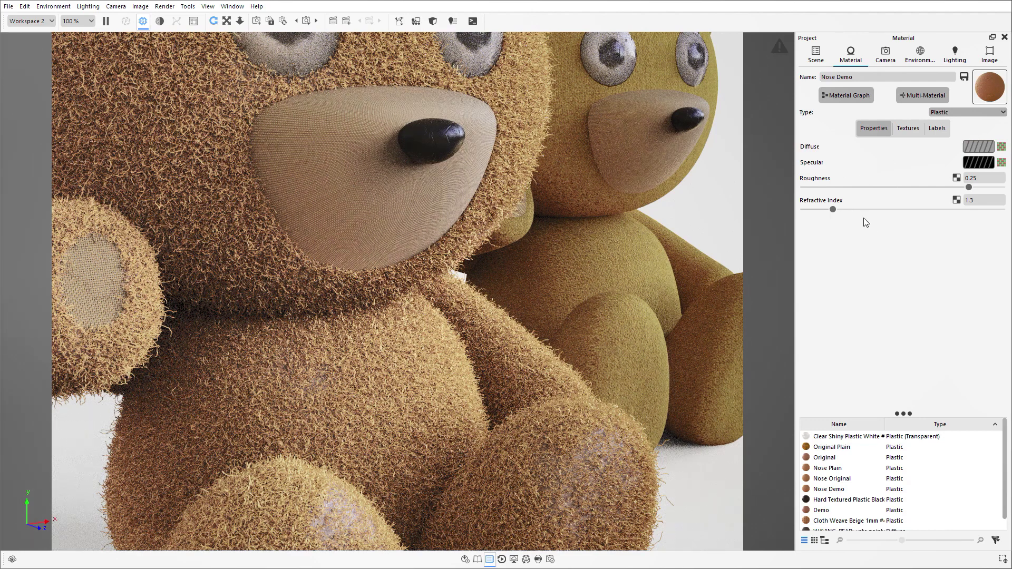
# - Open the Nose Demo material graph and inspect the upper Weave and Color Gradient nodes
pyautogui.click(849, 97)
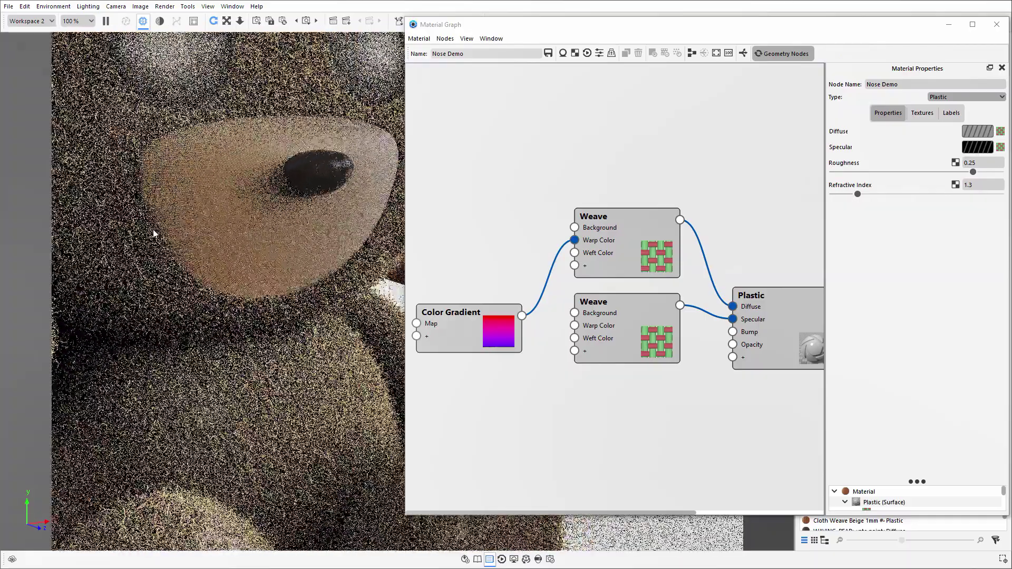
pyautogui.click(461, 207)
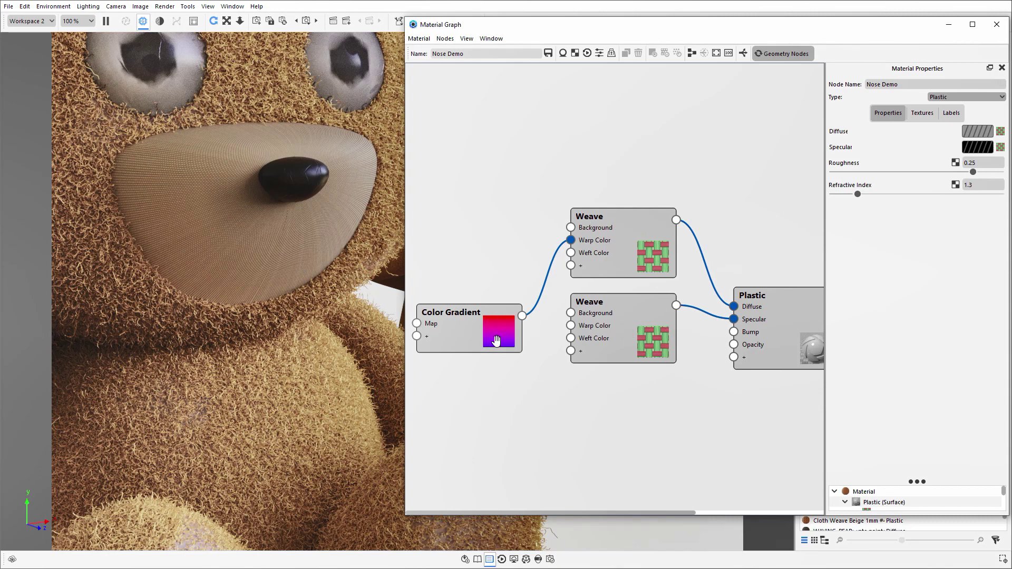
pyautogui.click(632, 248)
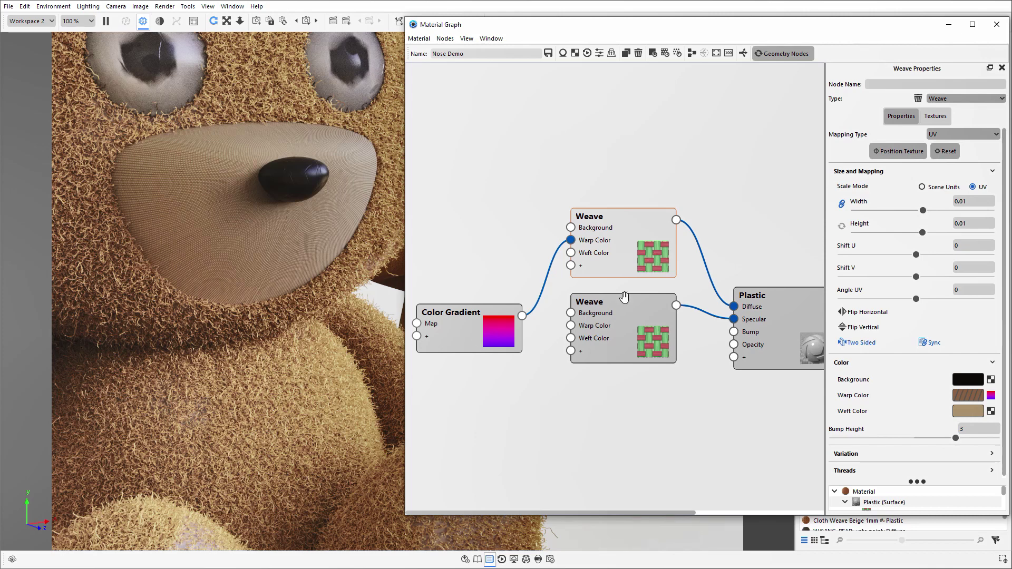
pyautogui.click(469, 331)
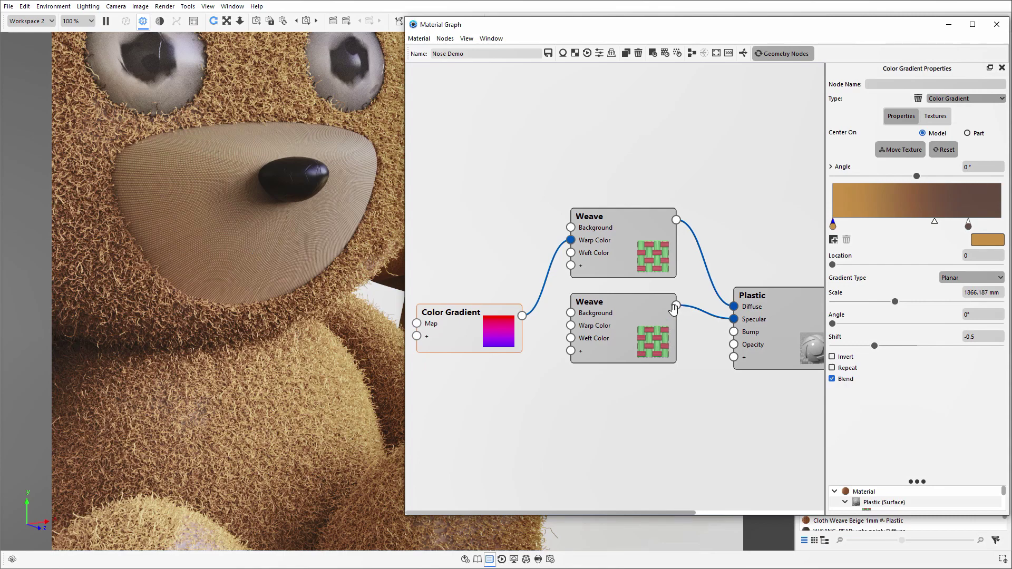
# - Wire the lower Weave into the Plastic's Bump and try Bump Height 10, then 3
pyautogui.moveTo(675, 307); pyautogui.dragTo(736, 337)
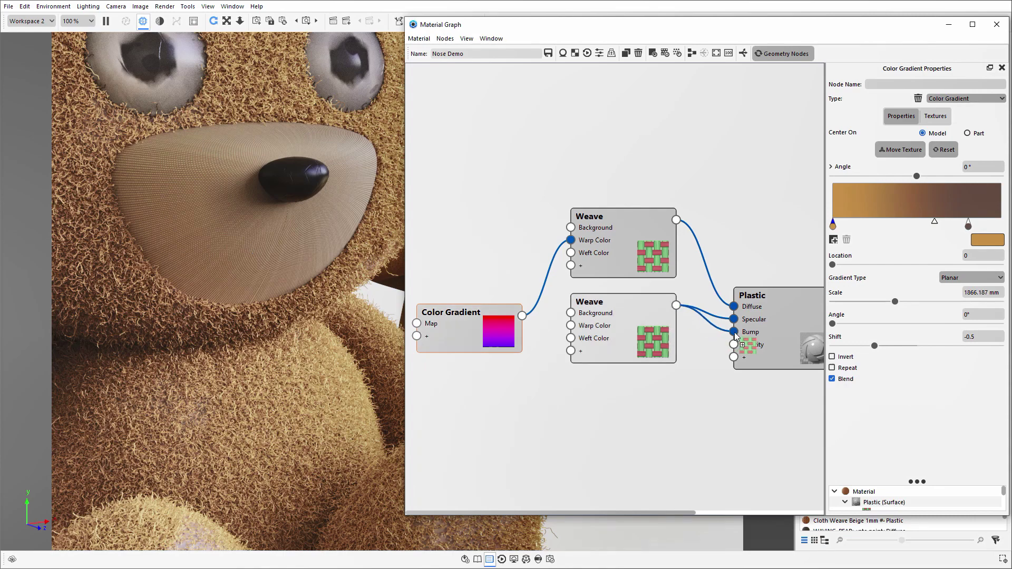
pyautogui.click(754, 337)
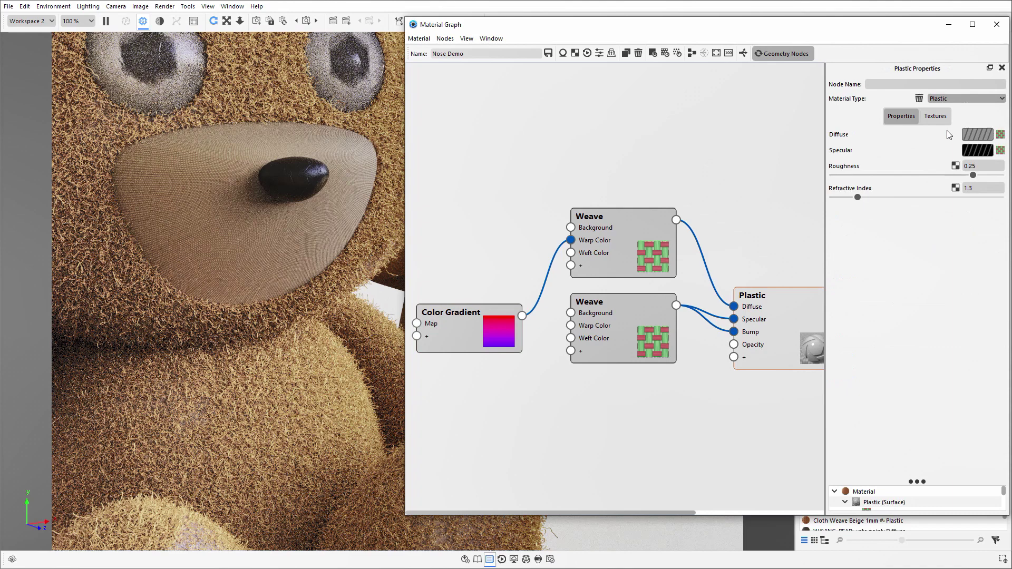
pyautogui.click(935, 116)
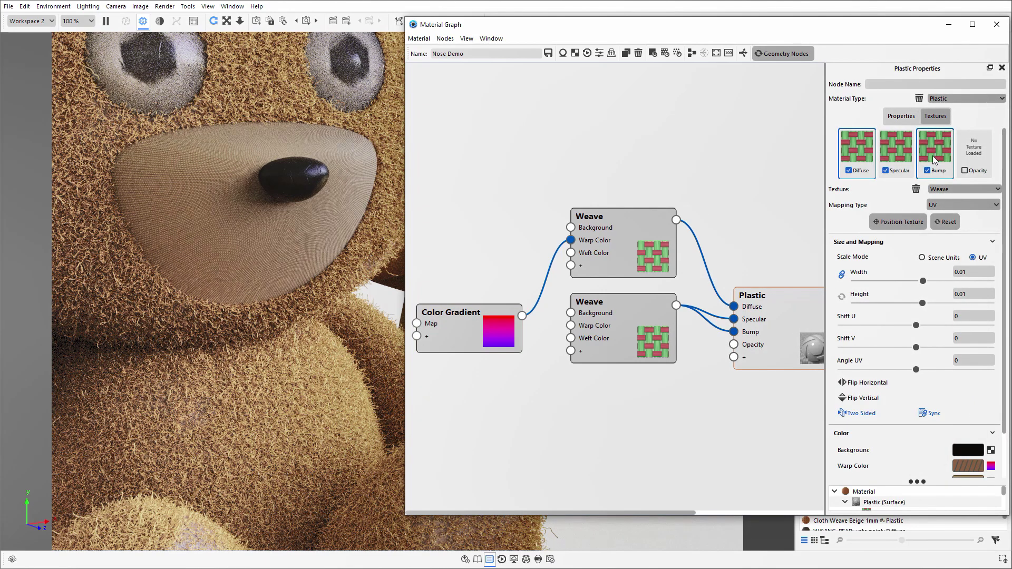
pyautogui.click(935, 160)
pyautogui.click(962, 431)
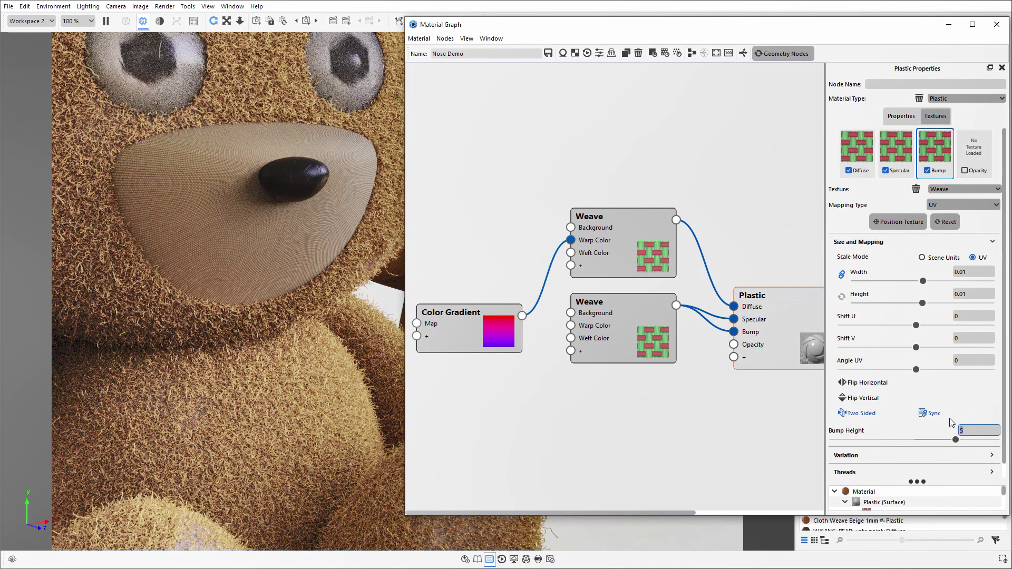
pyautogui.write('10')
pyautogui.press('Return')
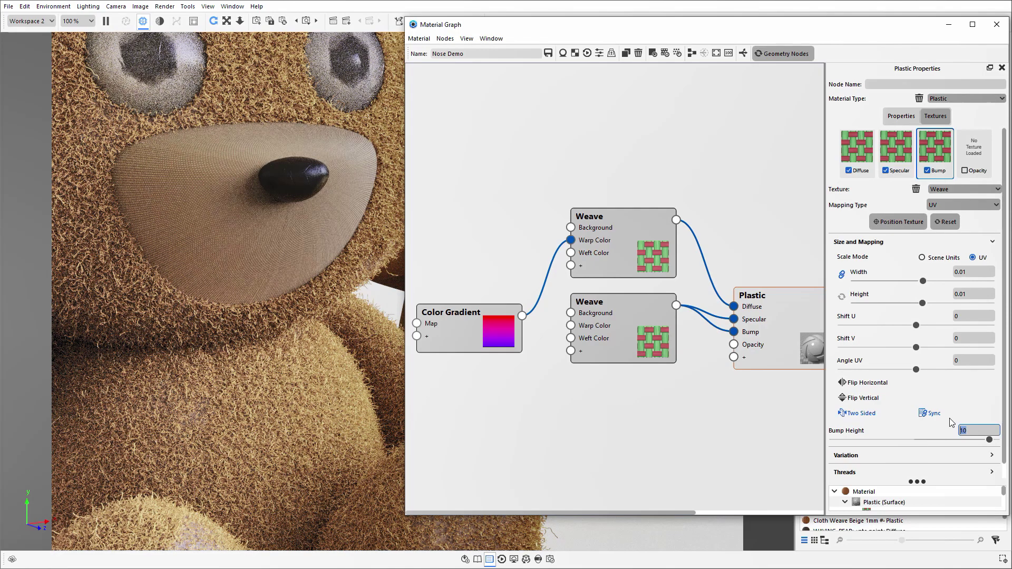
pyautogui.write('3')
pyautogui.press('Return')
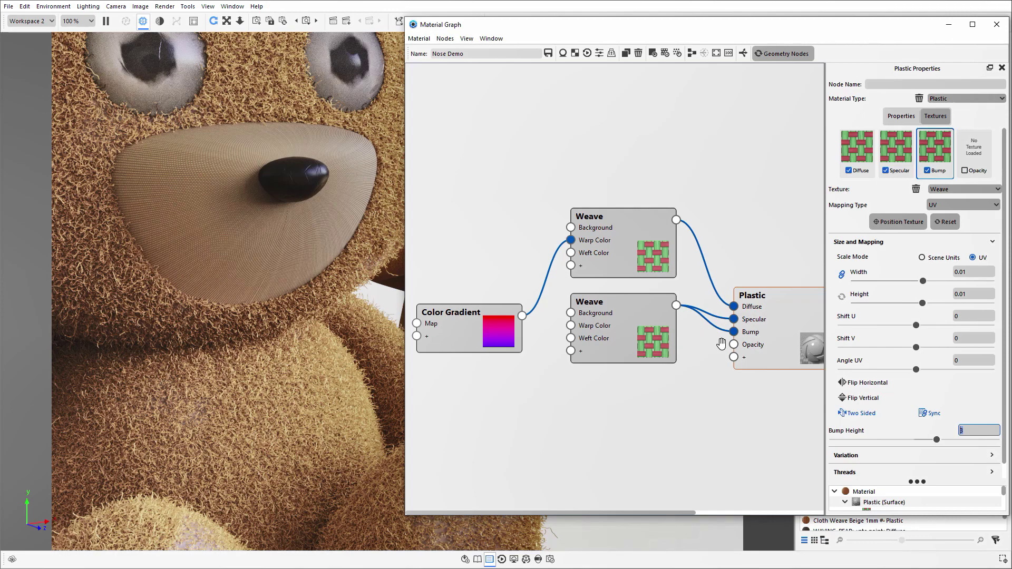
# - Remove the Weave's Bump connection, fit all nodes in view and open the add-node menu
pyautogui.moveTo(735, 332); pyautogui.dragTo(708, 382)
pyautogui.press('f')
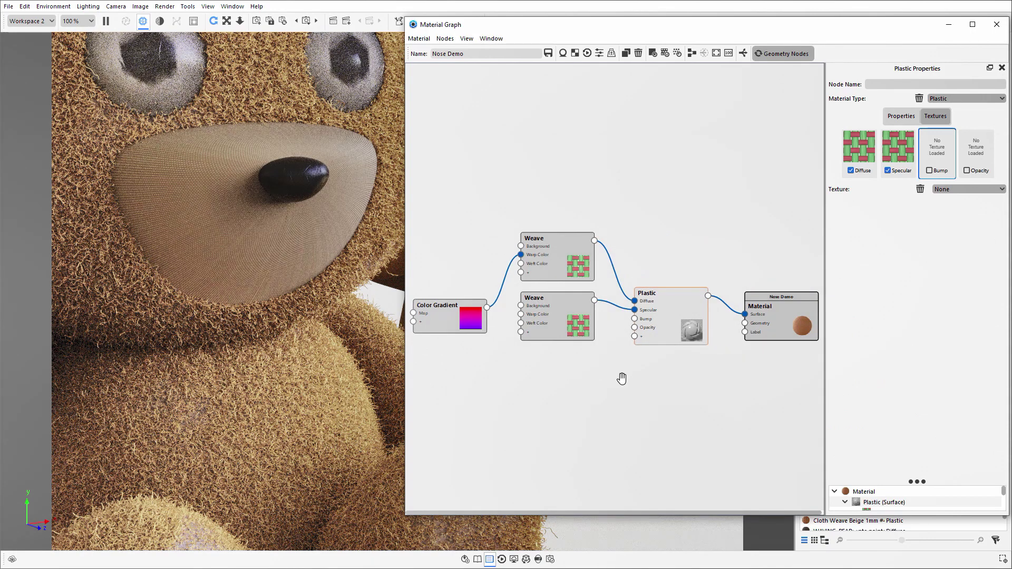
pyautogui.rightClick(596, 162)
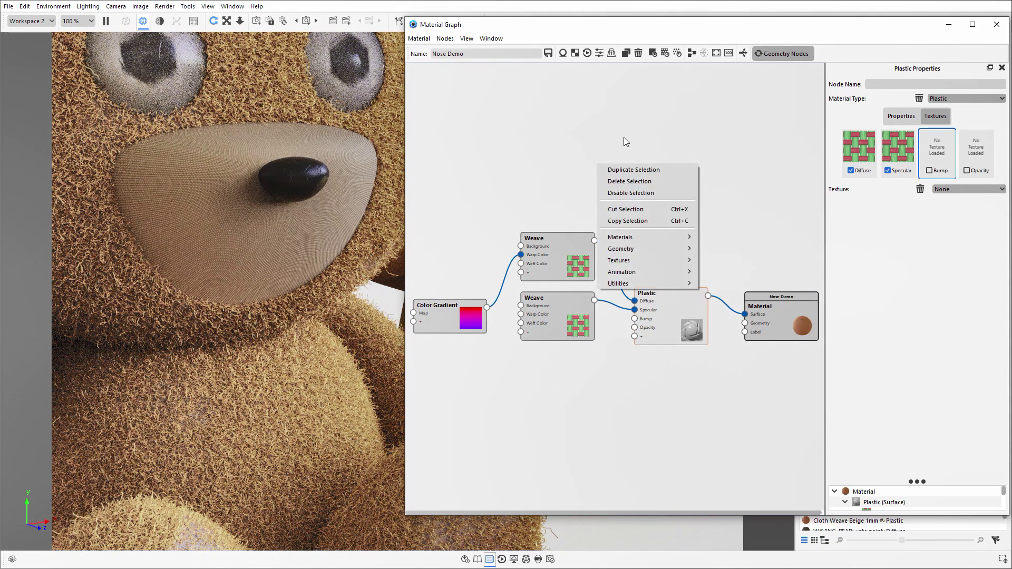
# - Add a Geometry > Displace node below the Plastic node and select it
pyautogui.moveTo(656, 247)
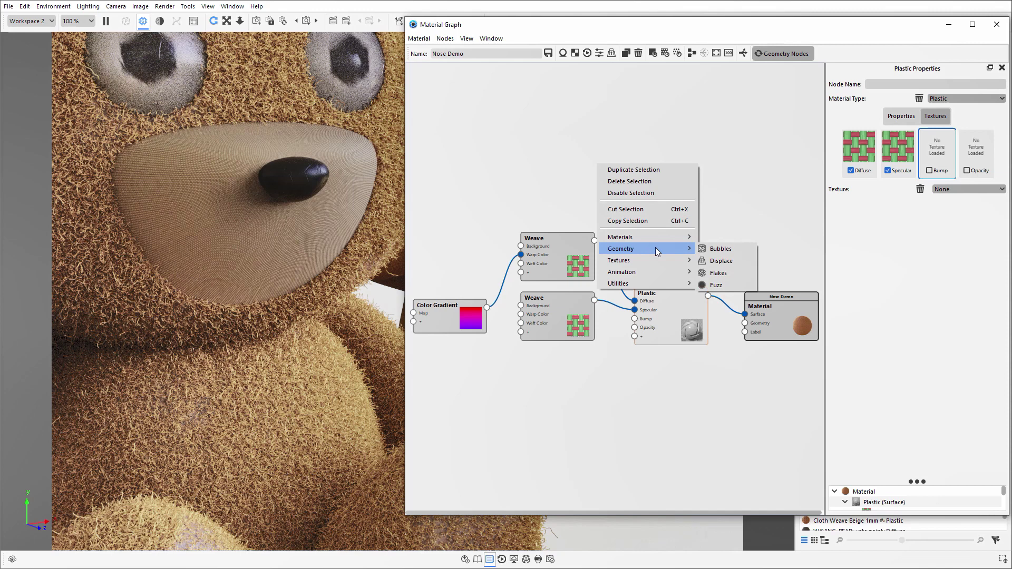
pyautogui.click(721, 261)
pyautogui.moveTo(669, 172); pyautogui.dragTo(745, 322)
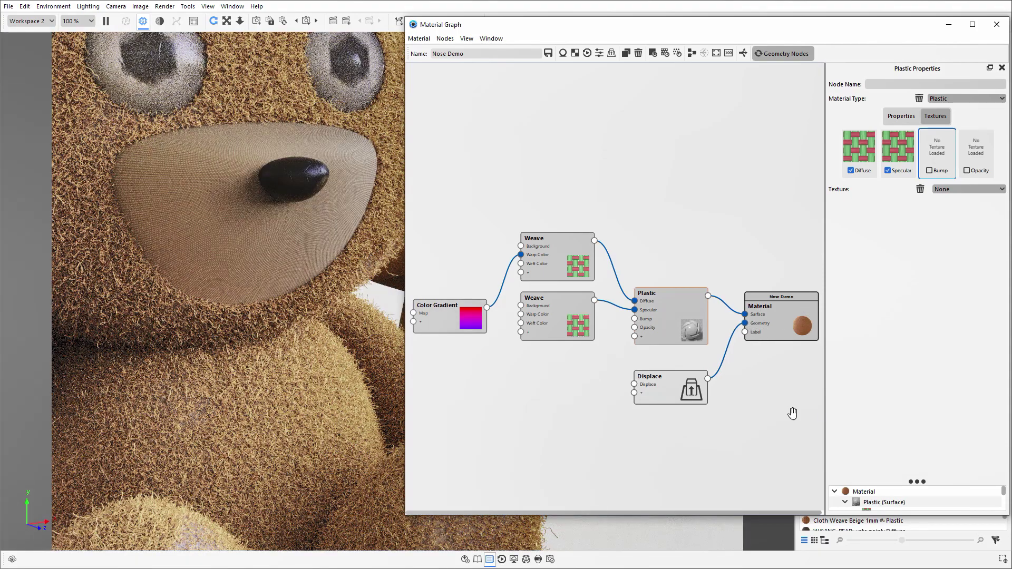
pyautogui.click(674, 389)
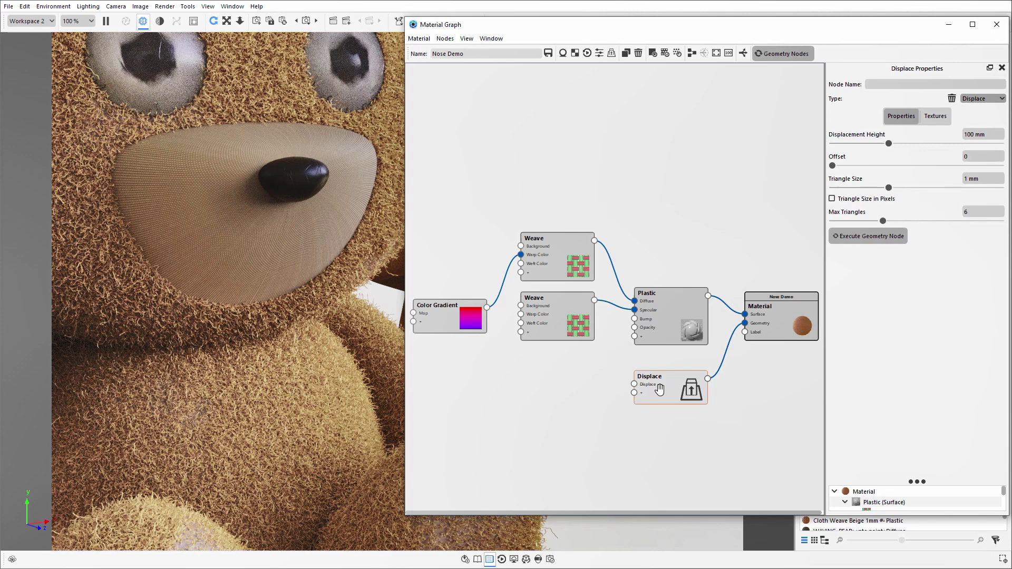
# - Lower the Displace node's Displacement Height from 100 mm to 3 mm
pyautogui.doubleClick(972, 134)
pyautogui.write('3')
pyautogui.press('Return')
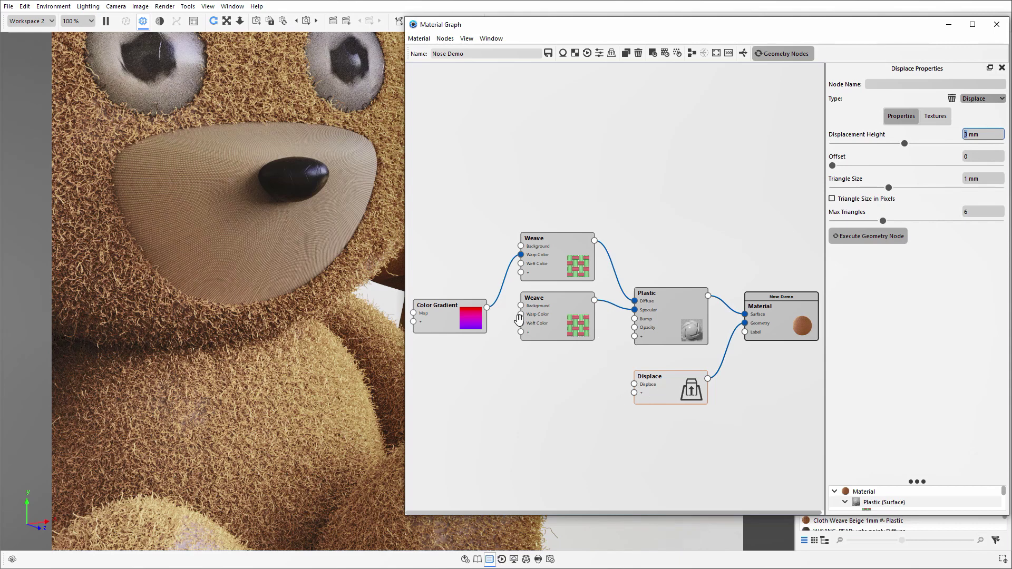
# - Duplicate the lower Weave node and wire the copy into Displace's Displace input
pyautogui.rightClick(562, 315)
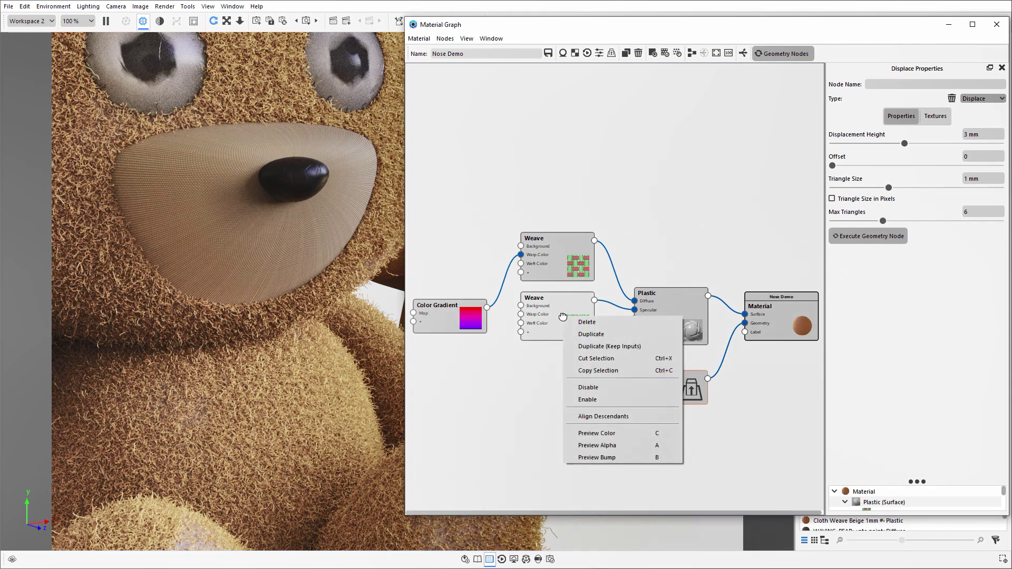
pyautogui.click(592, 334)
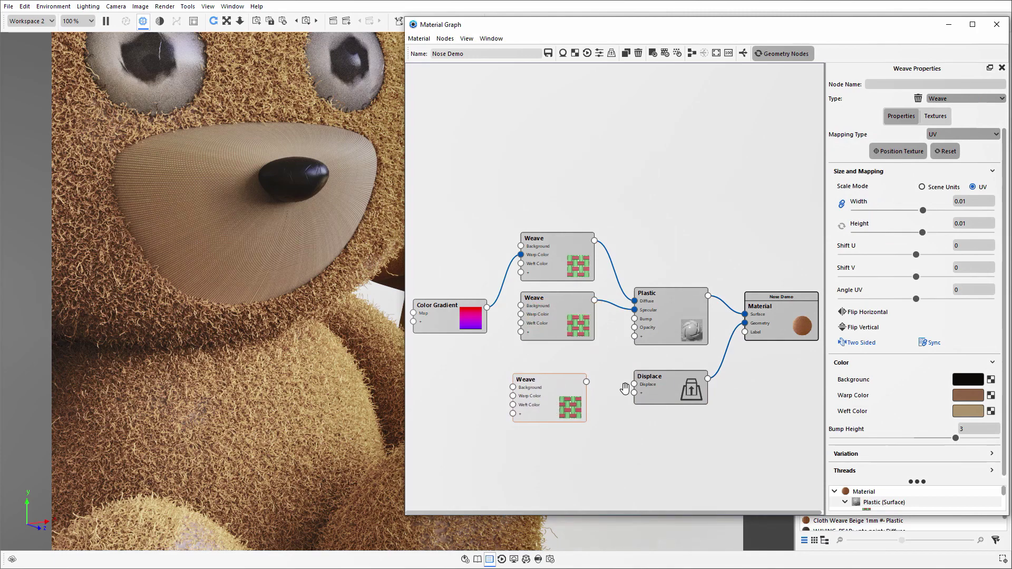
pyautogui.moveTo(586, 381); pyautogui.dragTo(635, 384)
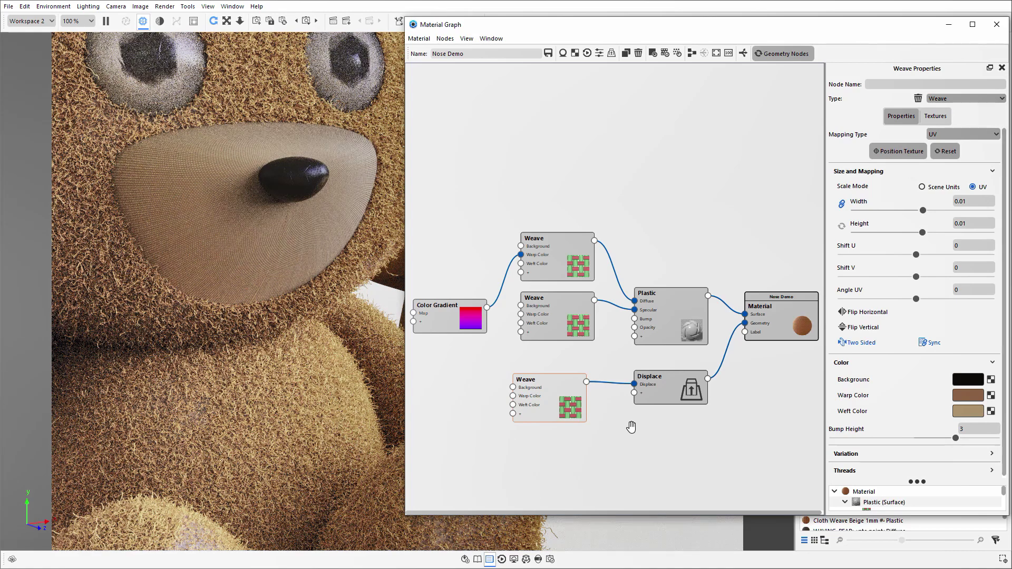
pyautogui.moveTo(555, 404); pyautogui.dragTo(572, 396)
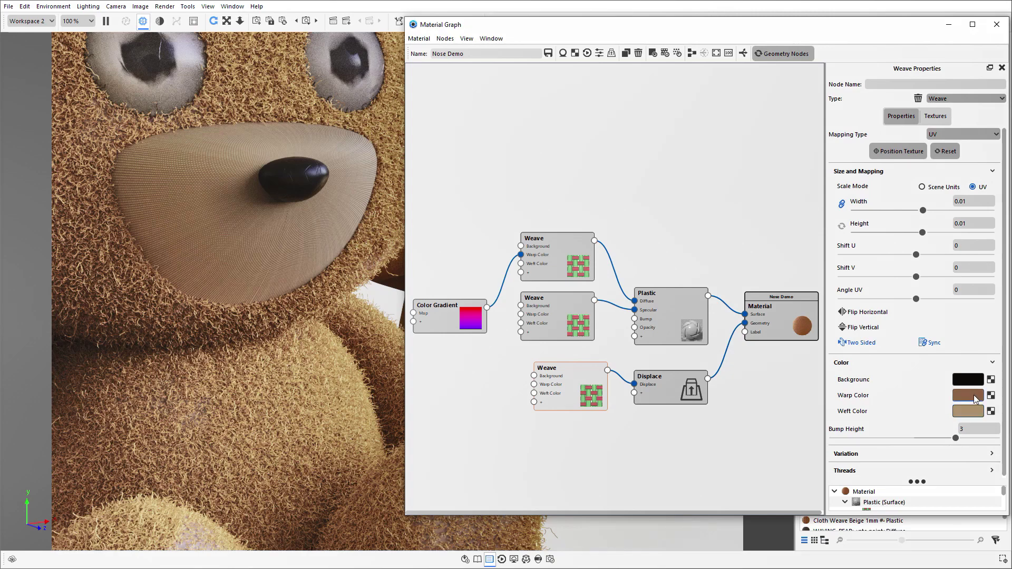
# - Give the displacement Weave a white weft and grey (B3B3B3) warp, and enable Geometry Nodes
pyautogui.click(969, 411)
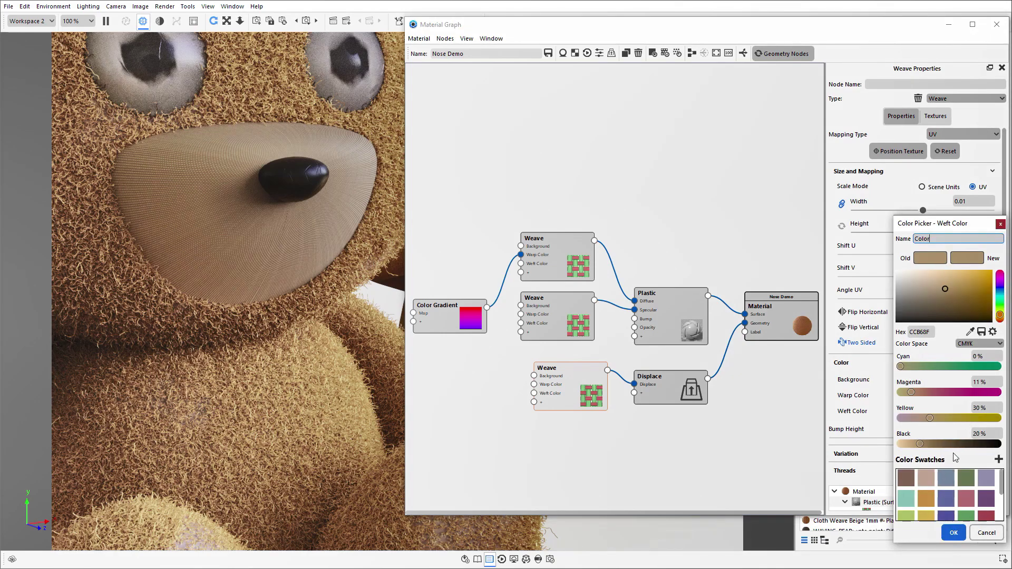
pyautogui.moveTo(912, 280); pyautogui.dragTo(896, 270)
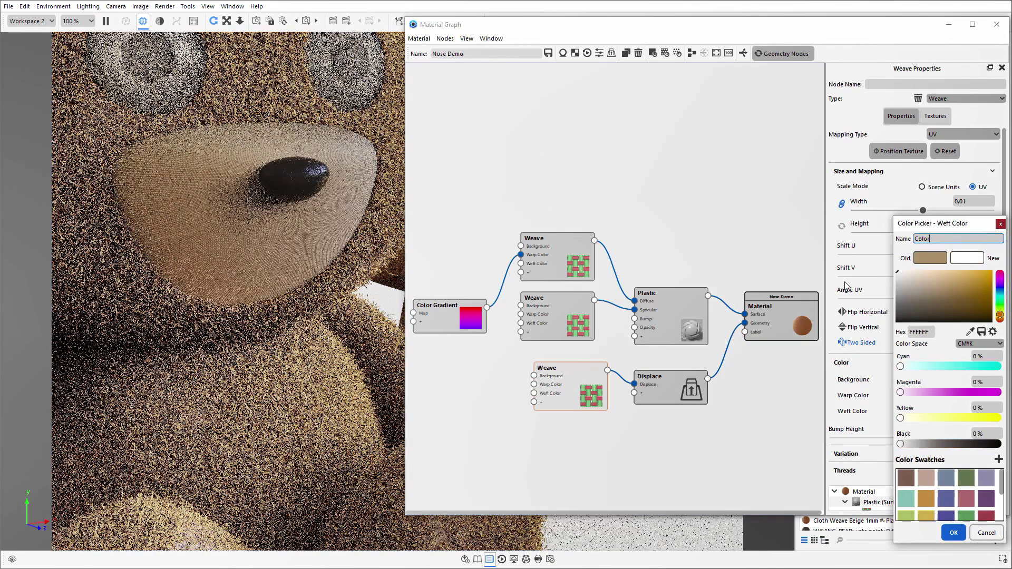
pyautogui.click(957, 539)
pyautogui.click(964, 398)
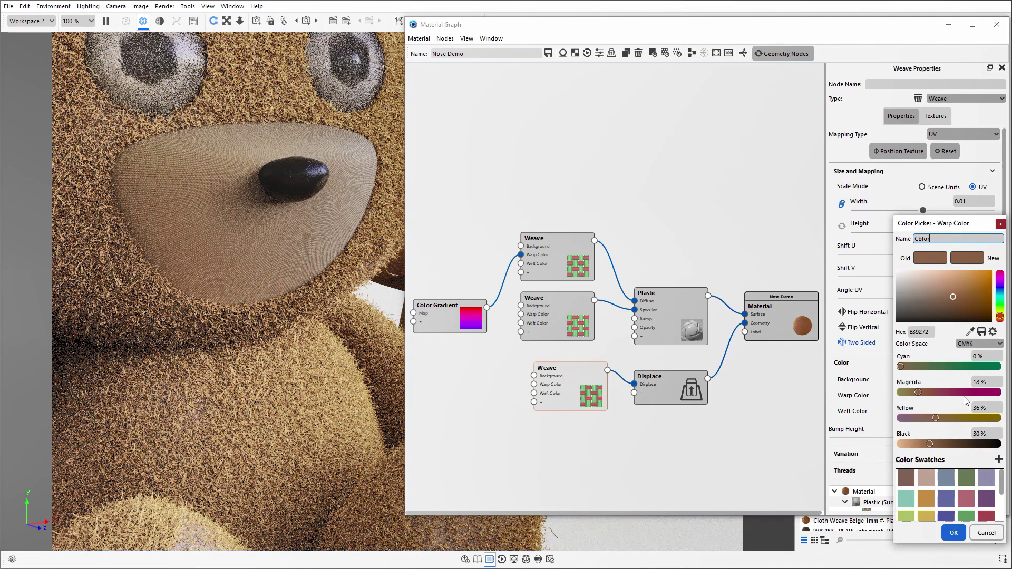
pyautogui.moveTo(908, 304)
pyautogui.mouseDown()
pyautogui.moveTo(905, 286)
pyautogui.moveTo(881, 296)
pyautogui.mouseUp()
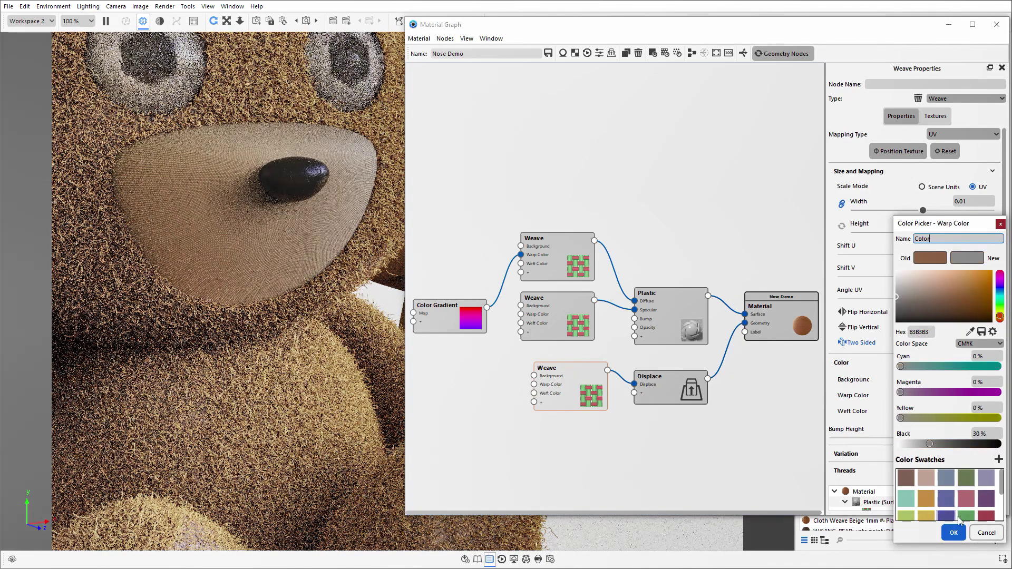
pyautogui.click(952, 532)
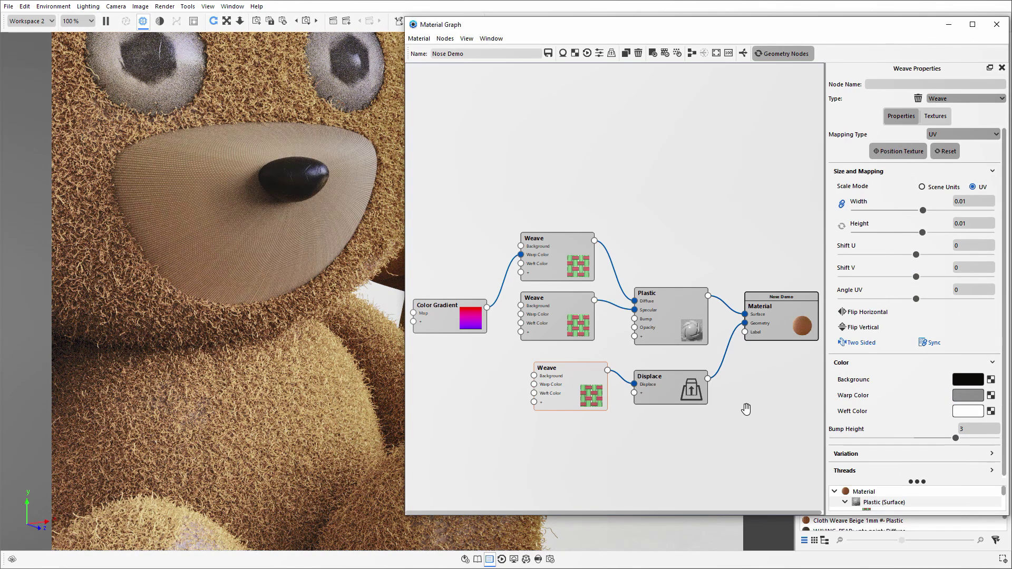
pyautogui.click(786, 53)
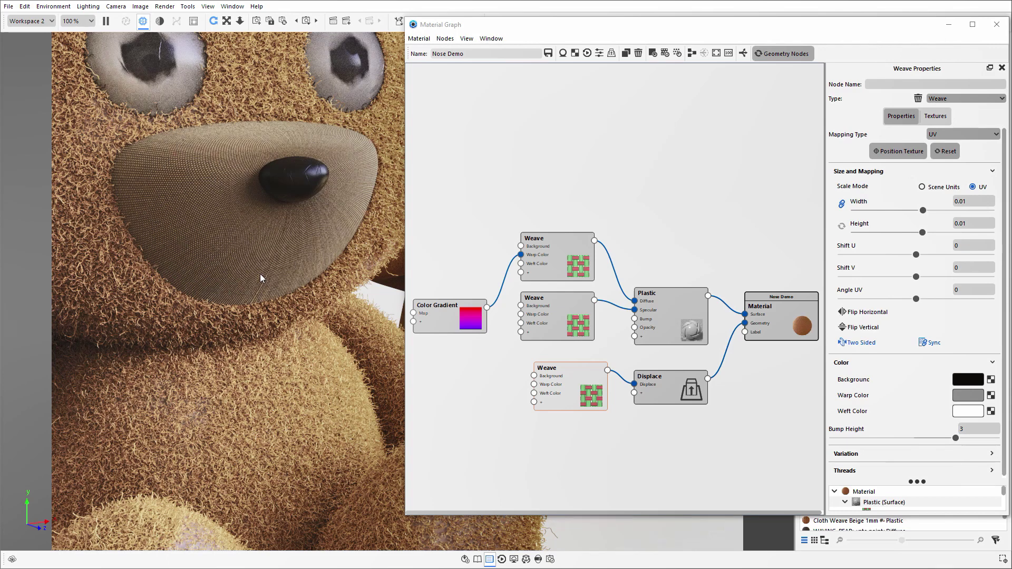
# - Add a Camouflage texture node beside the displacement Weave to feed its Warp Color
pyautogui.rightClick(576, 137)
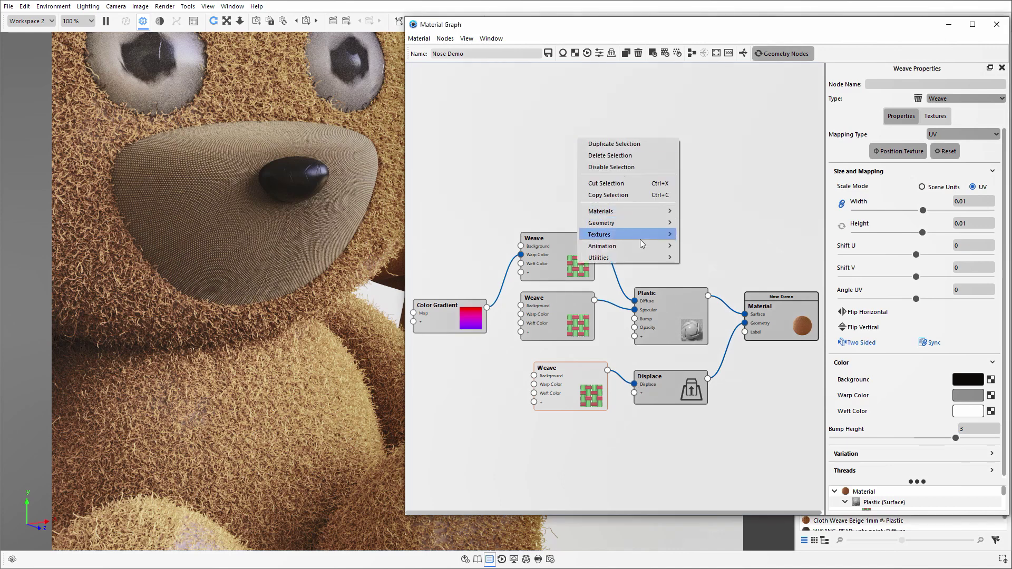
pyautogui.moveTo(641, 238)
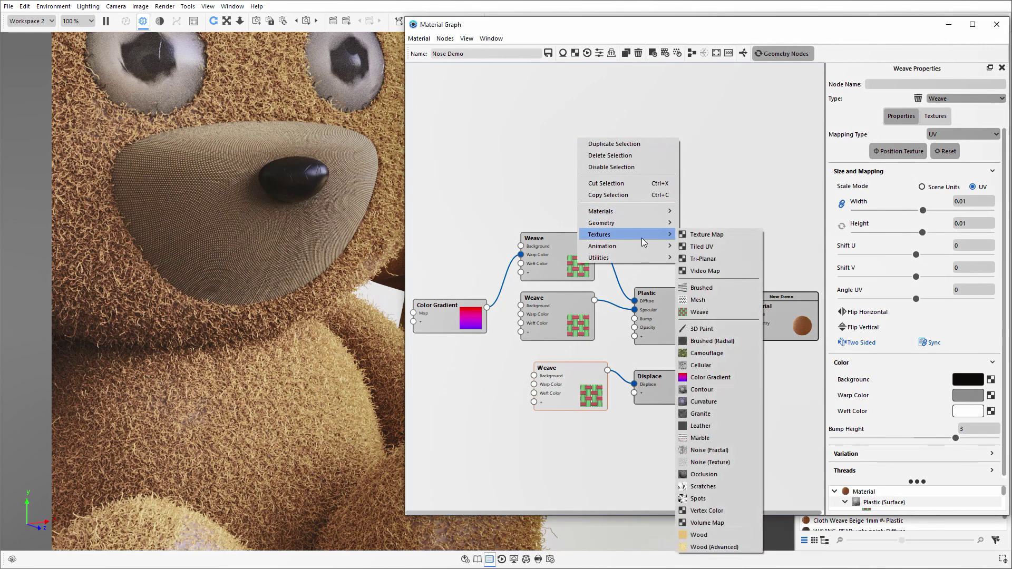
pyautogui.click(707, 353)
pyautogui.moveTo(646, 144); pyautogui.dragTo(533, 385)
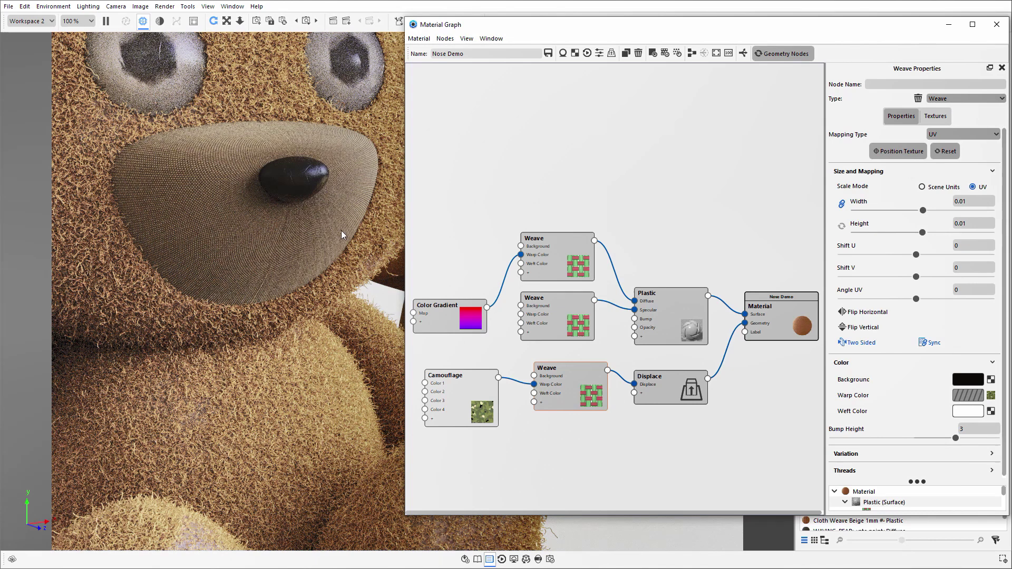
# - Set the Camouflage Scale to 90 mm and preview it alone on the nose
pyautogui.click(463, 400)
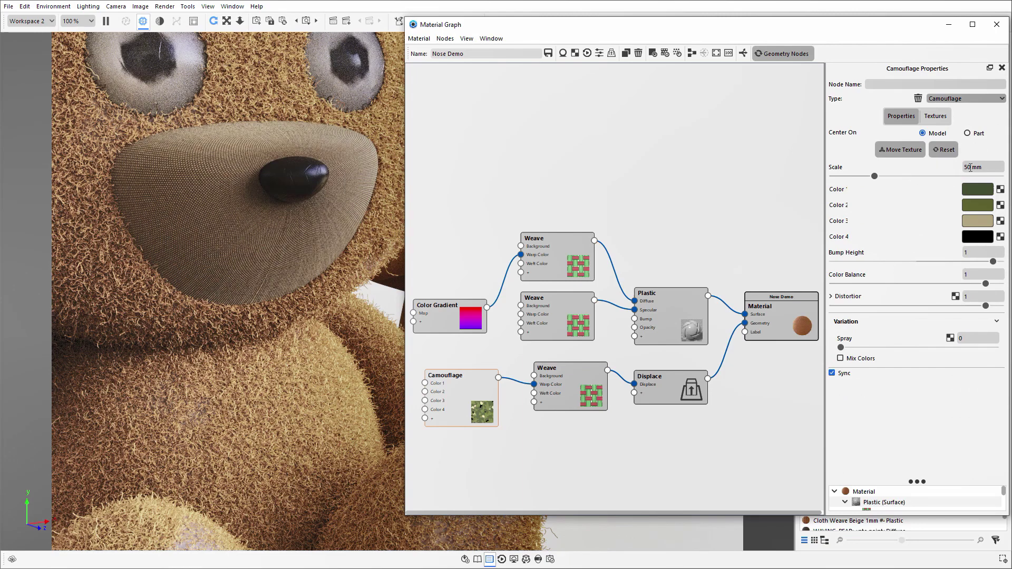
pyautogui.doubleClick(968, 168)
pyautogui.write('90')
pyautogui.press('Return')
pyautogui.click(463, 399)
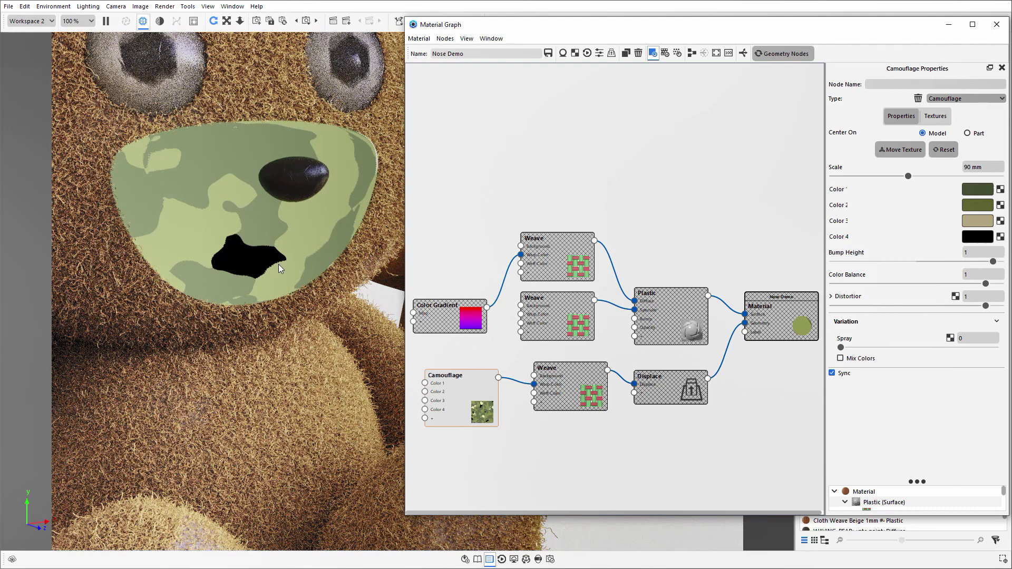
# - Set camouflage Color 1 to 60% black grey and Color 2 to 0% black white
pyautogui.click(978, 191)
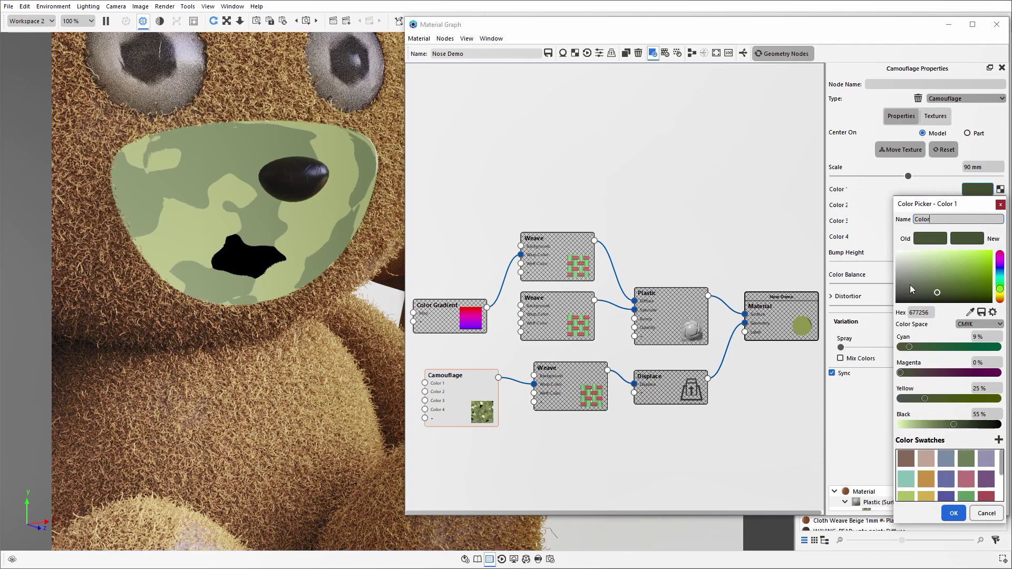
pyautogui.moveTo(909, 285); pyautogui.dragTo(896, 294)
pyautogui.click(981, 414)
pyautogui.write('60')
pyautogui.press('Return')
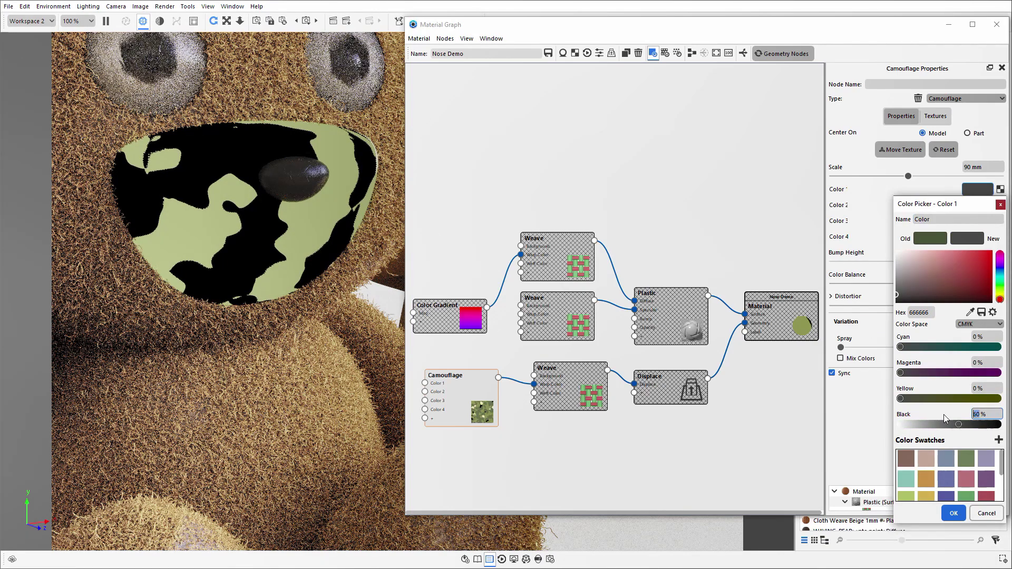
pyautogui.click(954, 512)
pyautogui.click(980, 205)
pyautogui.click(981, 430)
pyautogui.write('100')
pyautogui.press('Return')
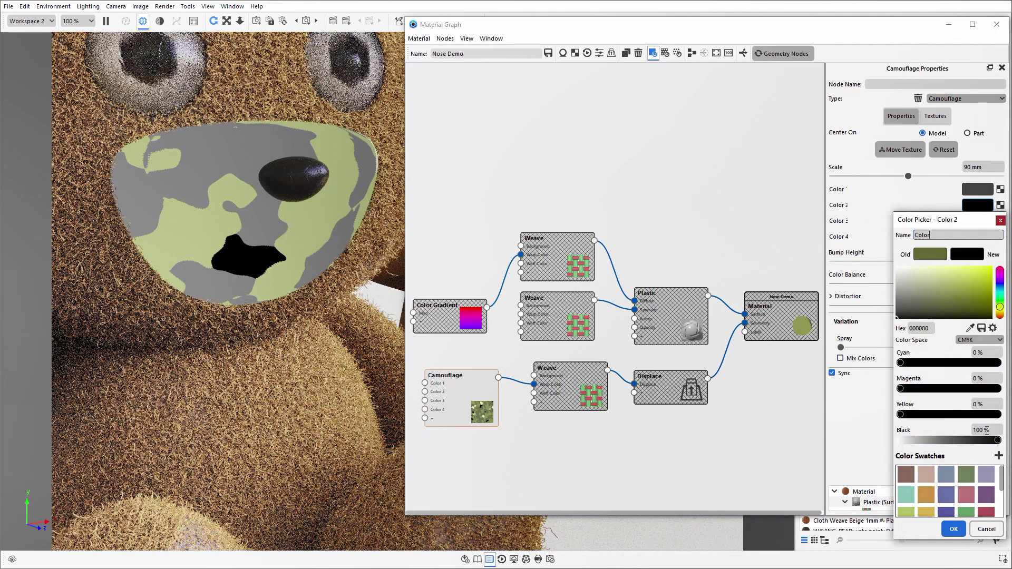
pyautogui.write('0')
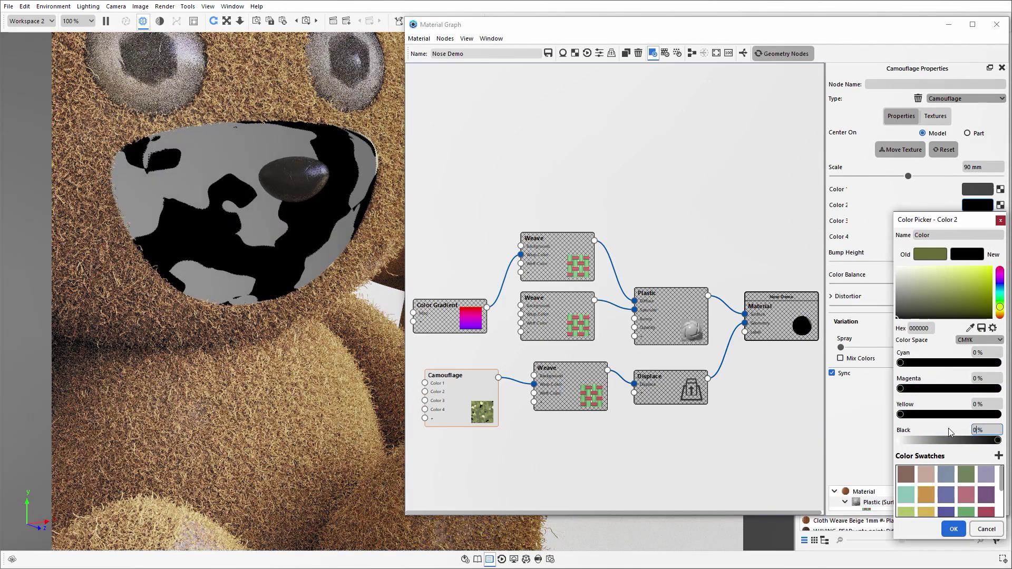
pyautogui.press('Return')
pyautogui.click(954, 528)
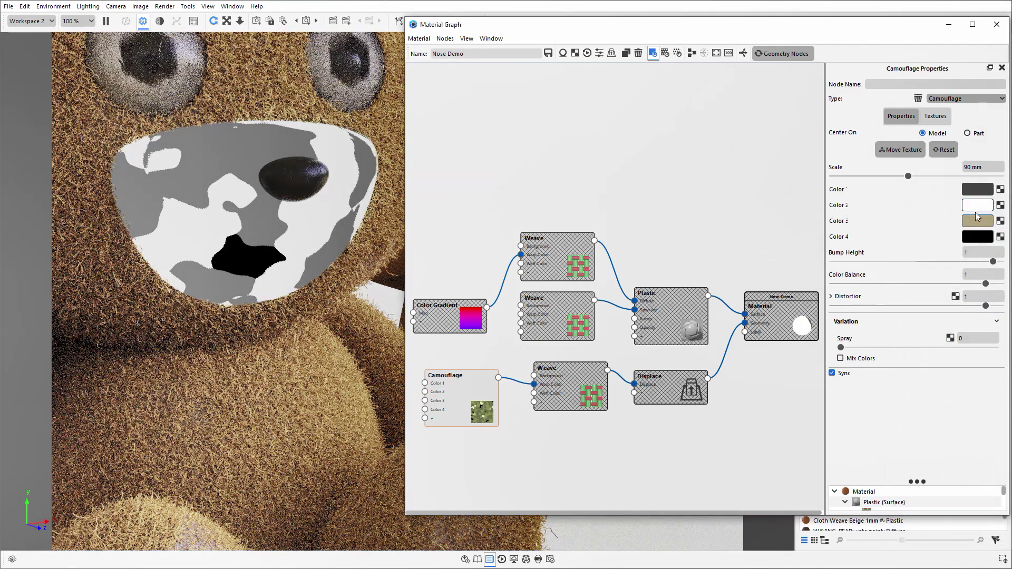
# - Set camouflage Color 3 to 76% black and Color 4 to 31% black
pyautogui.click(978, 221)
pyautogui.click(983, 445)
pyautogui.write('100')
pyautogui.press('Return')
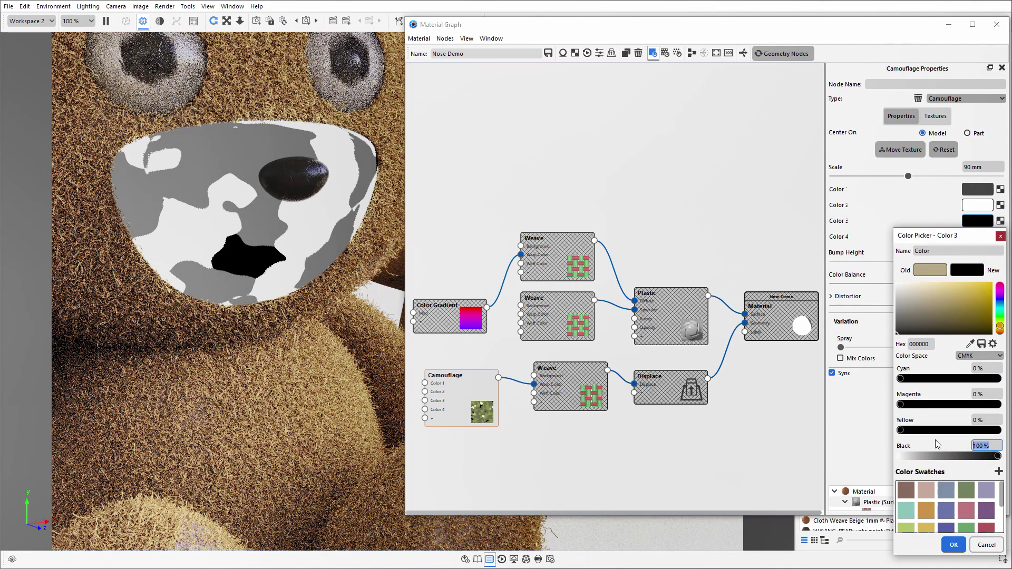
pyautogui.write('76')
pyautogui.press('Return')
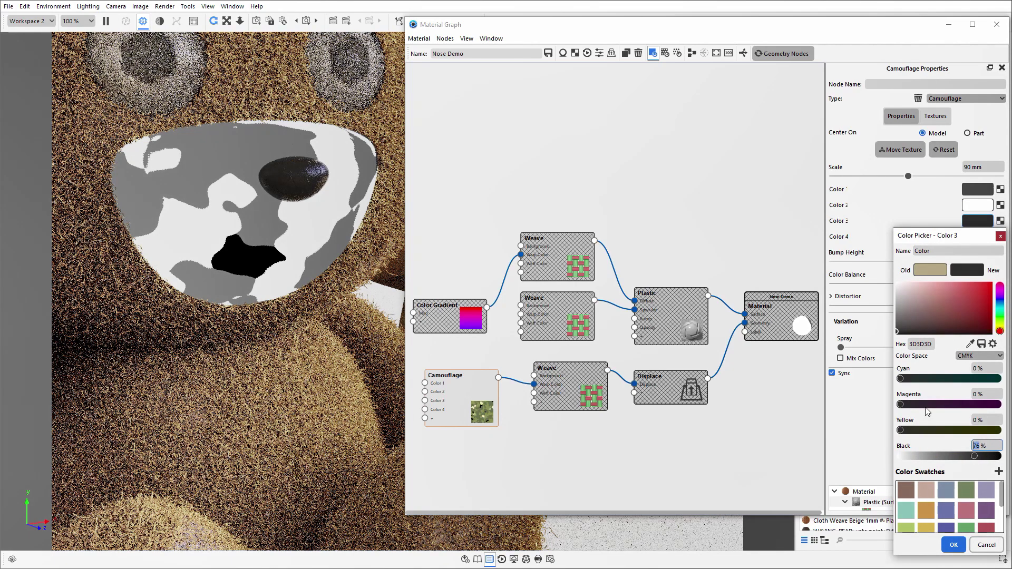
pyautogui.click(953, 544)
pyautogui.click(978, 237)
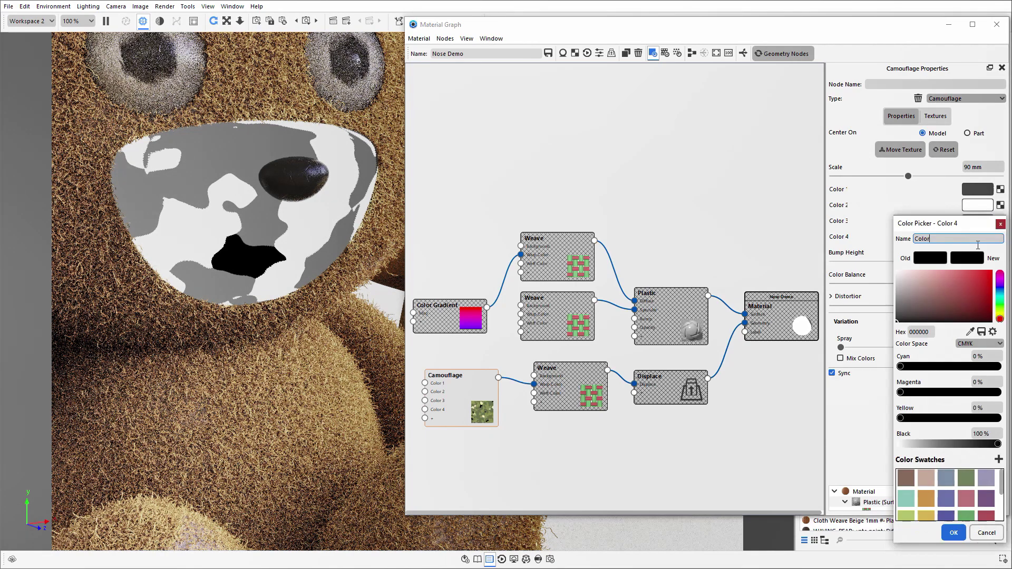
pyautogui.click(986, 434)
pyautogui.write('31')
pyautogui.press('Return')
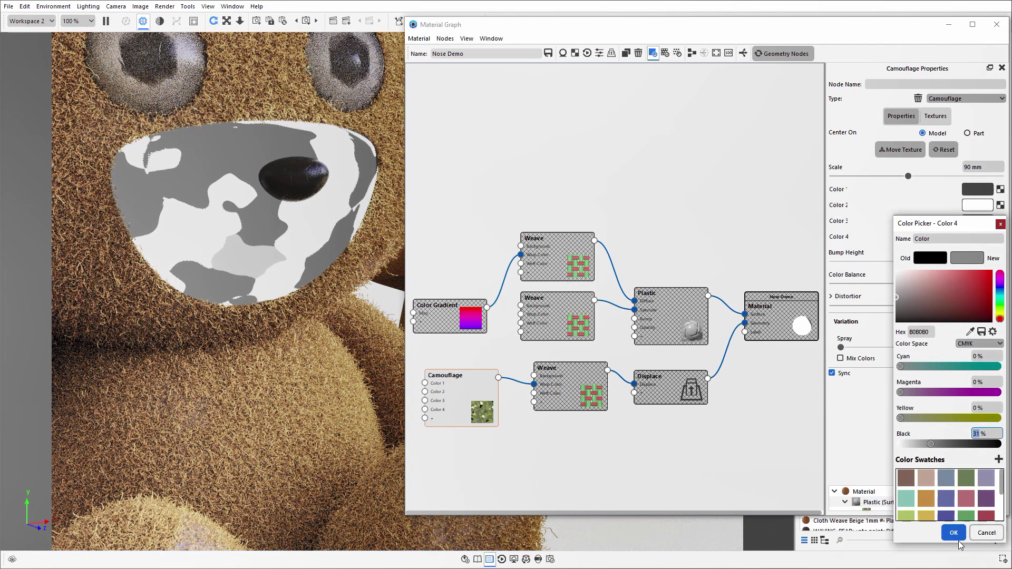
pyautogui.click(956, 539)
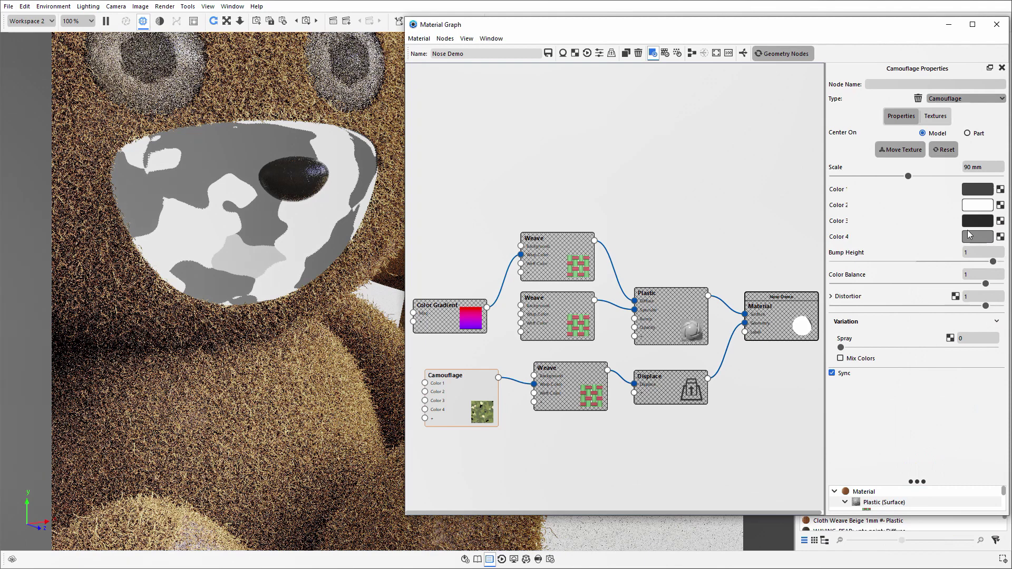
# - Set the camouflage Spray to 0.5 and enable Mix Colors
pyautogui.click(961, 338)
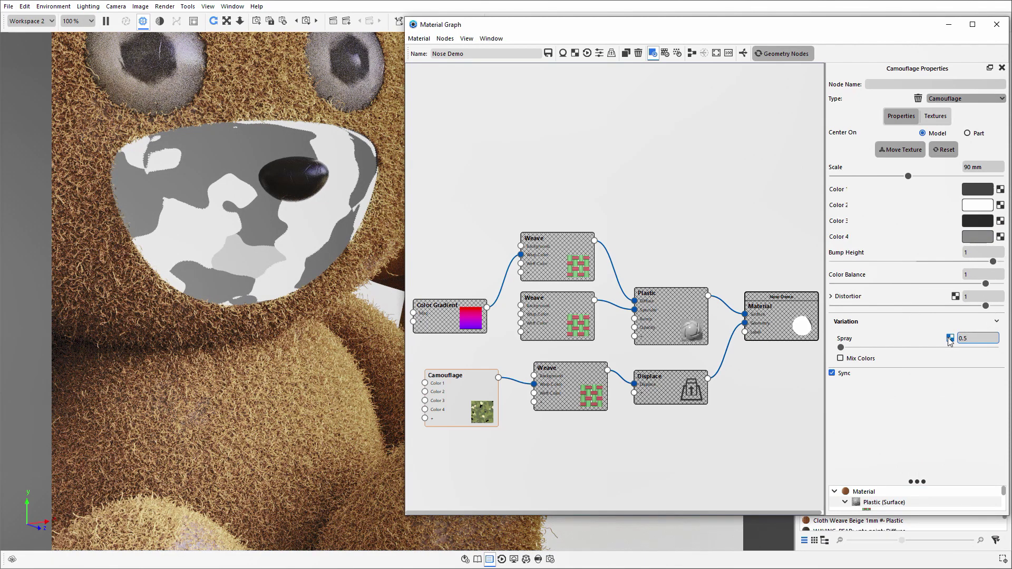
pyautogui.press('Return')
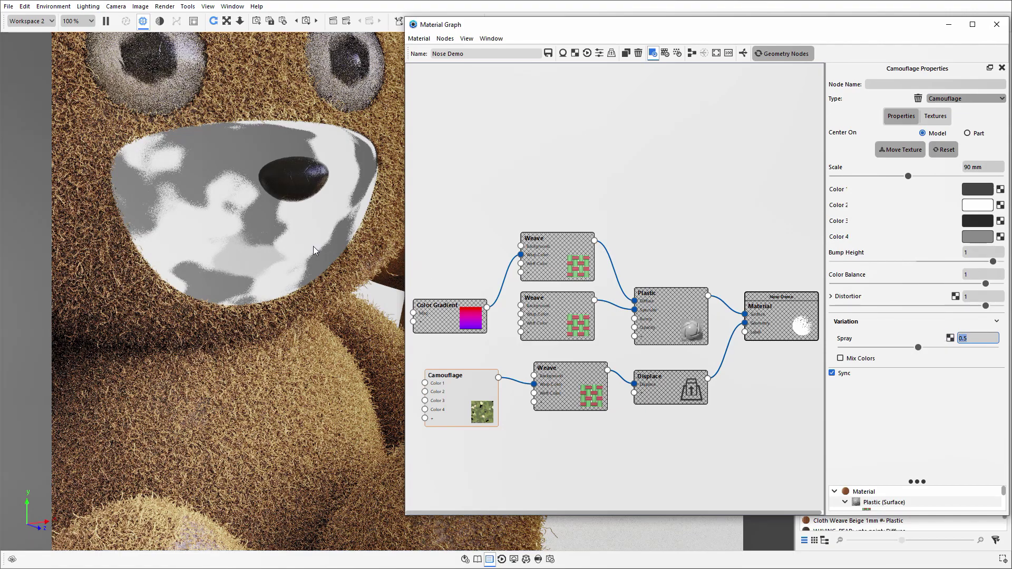
pyautogui.click(842, 359)
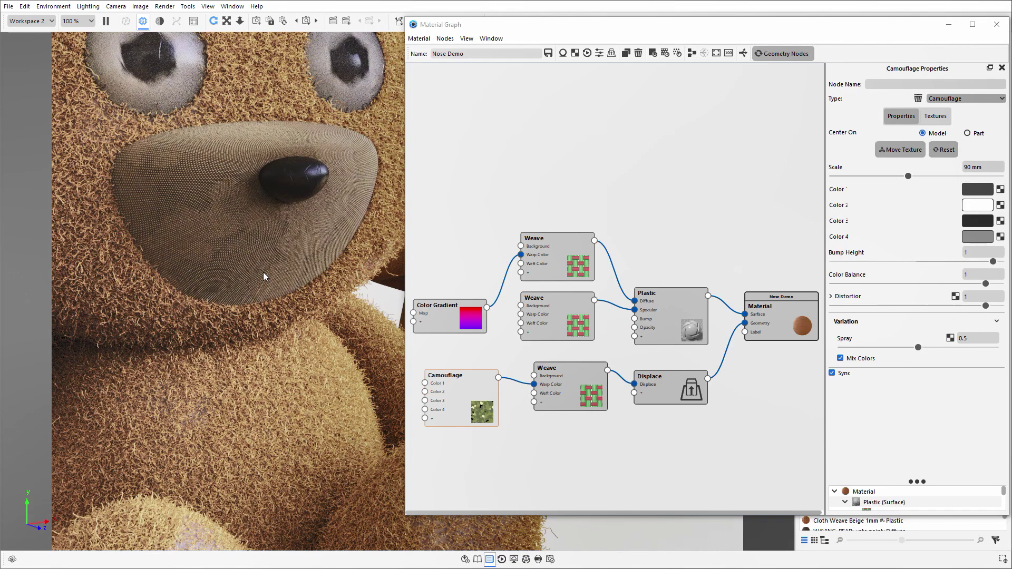
# - Close the Material Graph and return the render to the full view of both bears
pyautogui.click(996, 25)
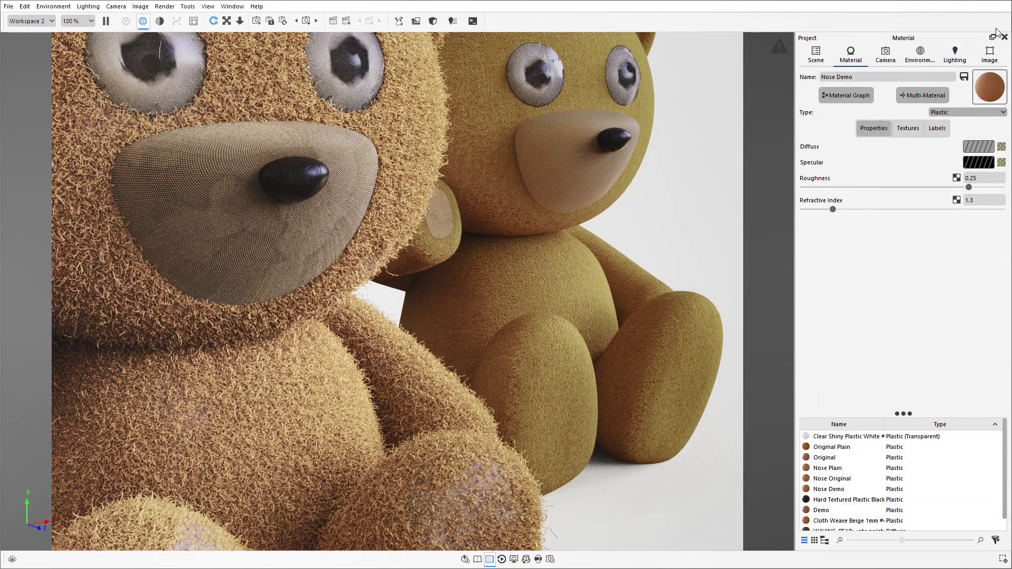
pyautogui.click(284, 23)
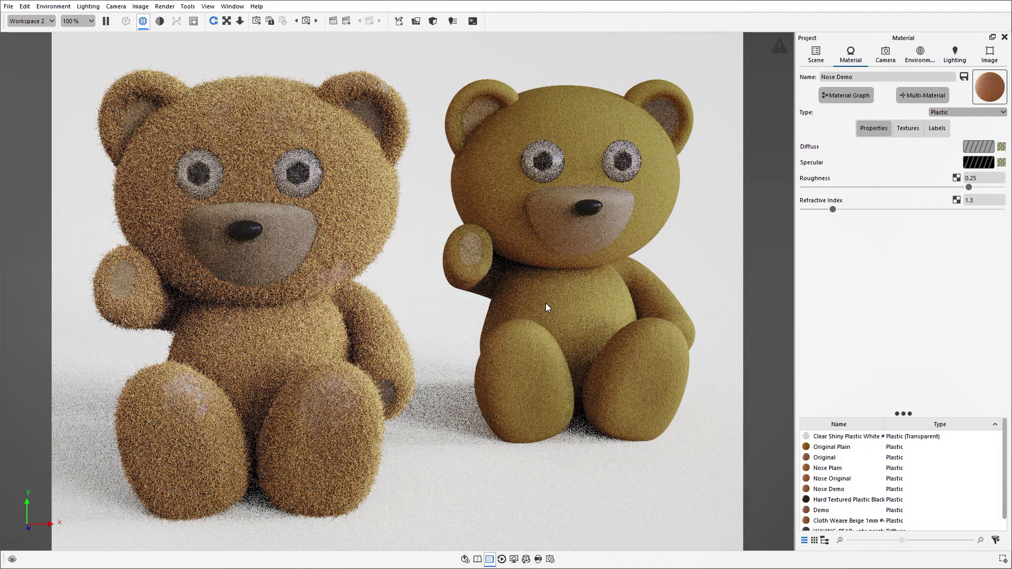